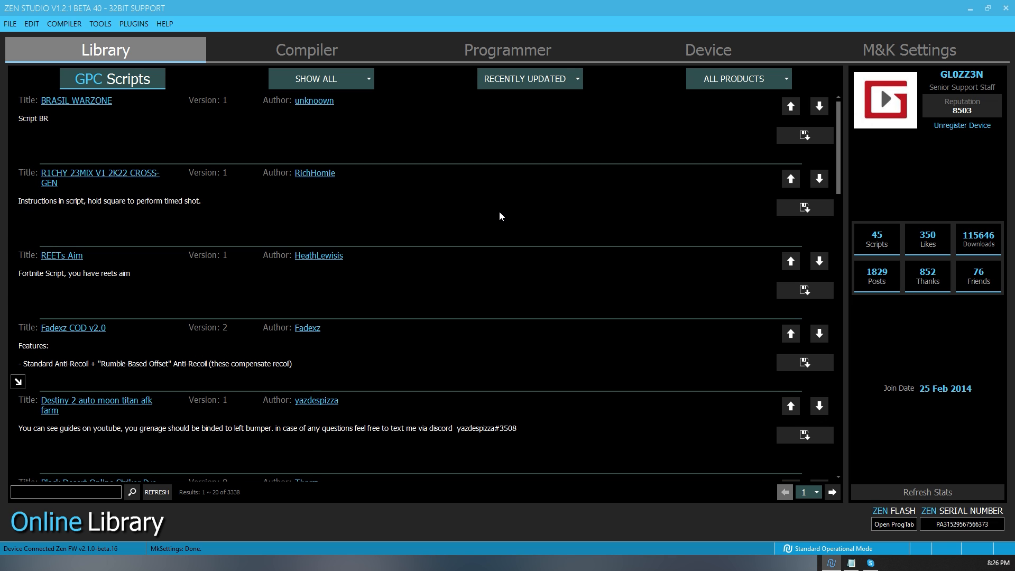
- Open the M&K settings and load the default mouse and keyboard profile, confirming the load
{"action": "left_click", "coordinate": [893, 51]}
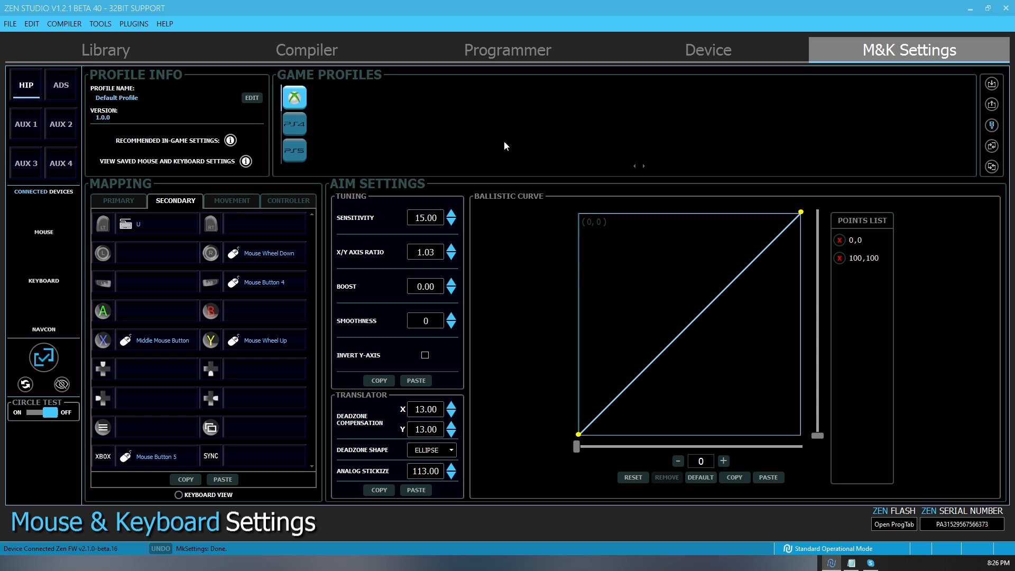
{"action": "left_click", "coordinate": [992, 167]}
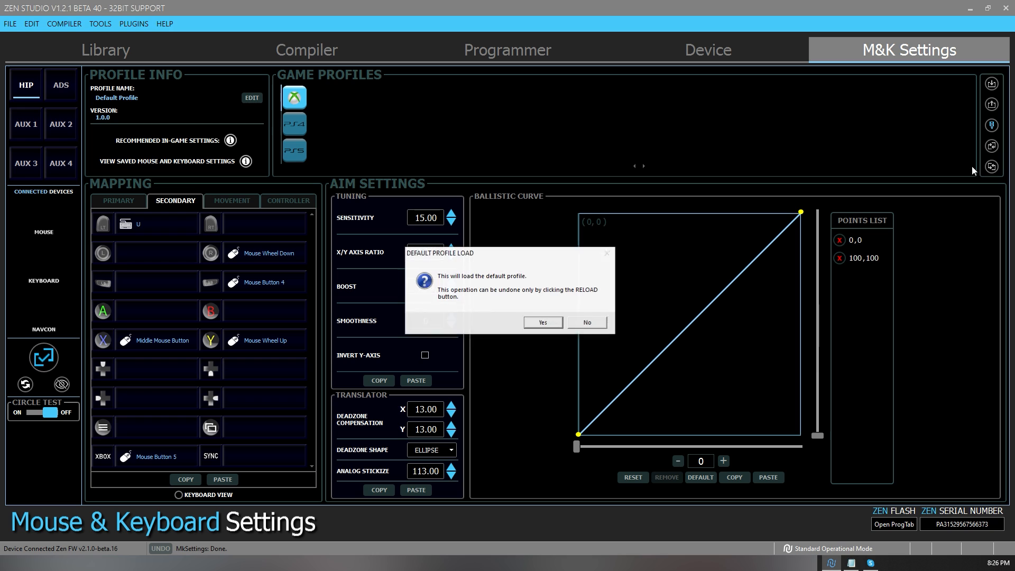
{"action": "left_click", "coordinate": [542, 323]}
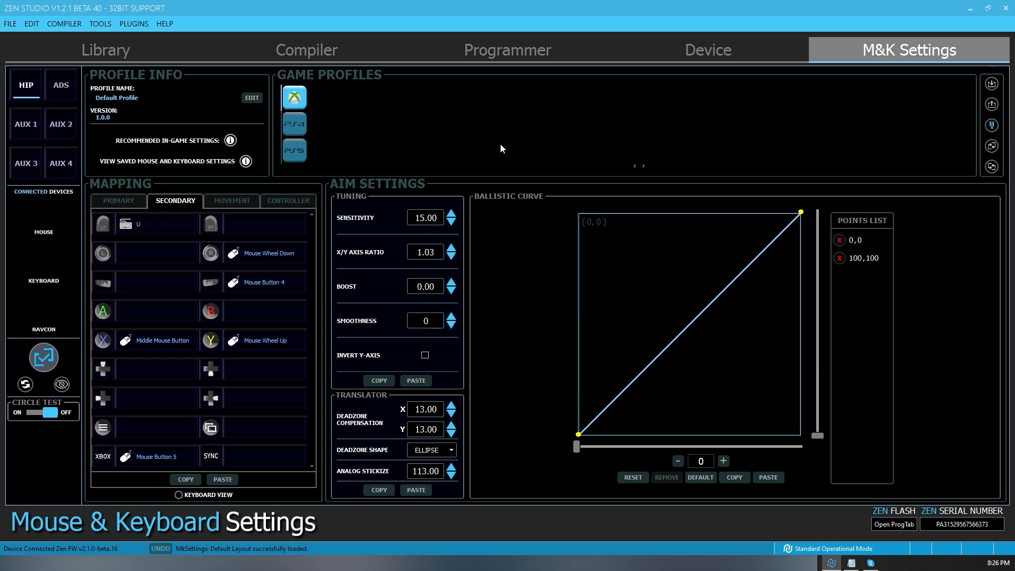
- Rename the profile to "WARZONE - 10K DPI - 3-6-2022"
{"action": "left_click", "coordinate": [251, 100]}
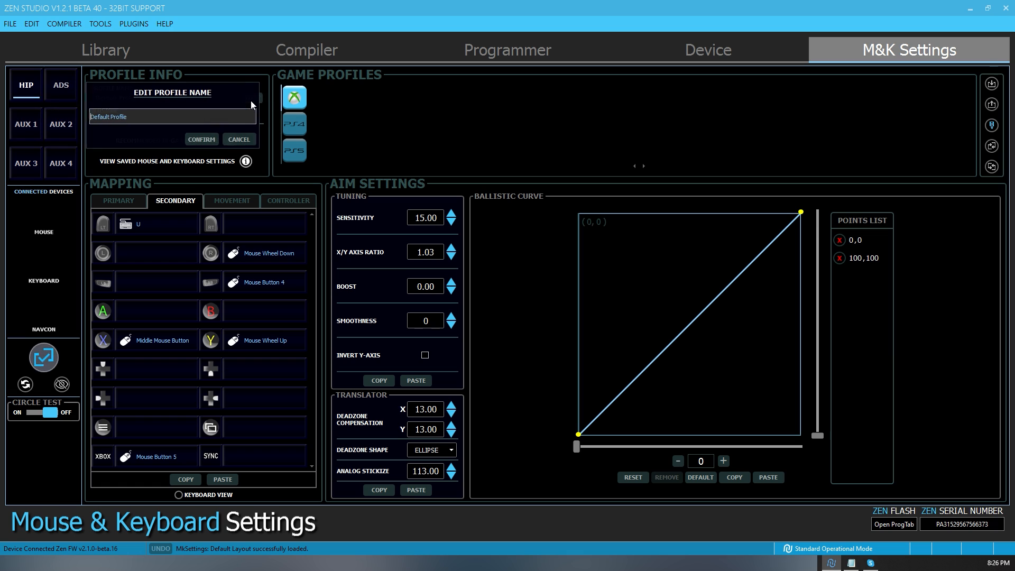
{"action": "left_click_drag", "start_coordinate": [151, 117], "coordinate": [50, 116]}
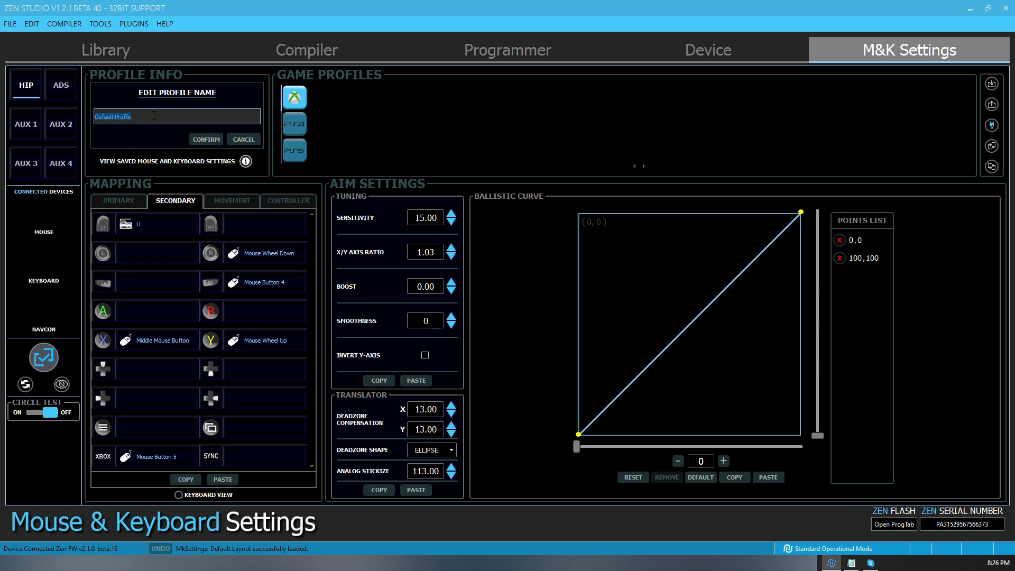
{"action": "type", "text": "WARZONE -  10K DPI "}
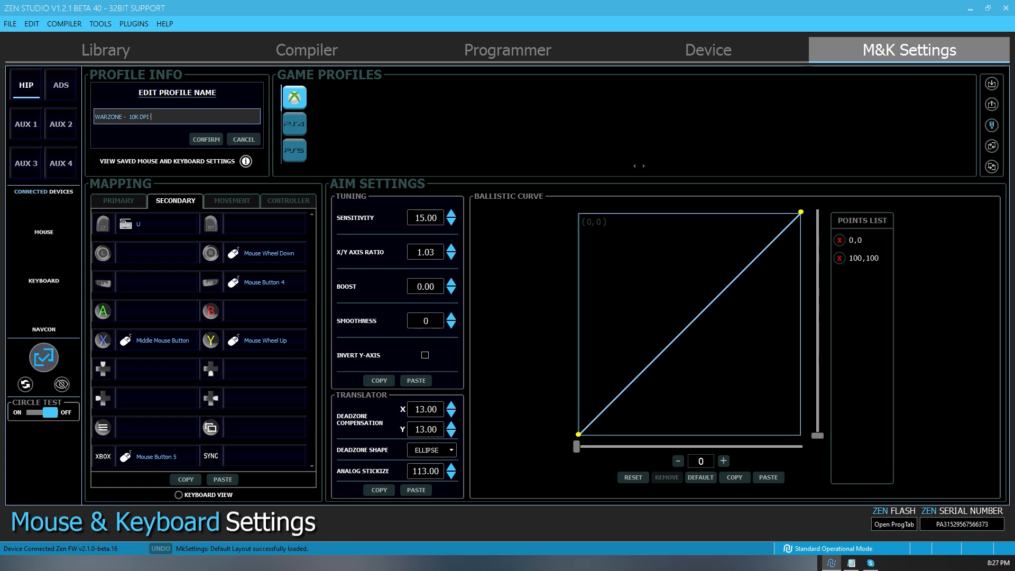
{"action": "type", "text": "- "}
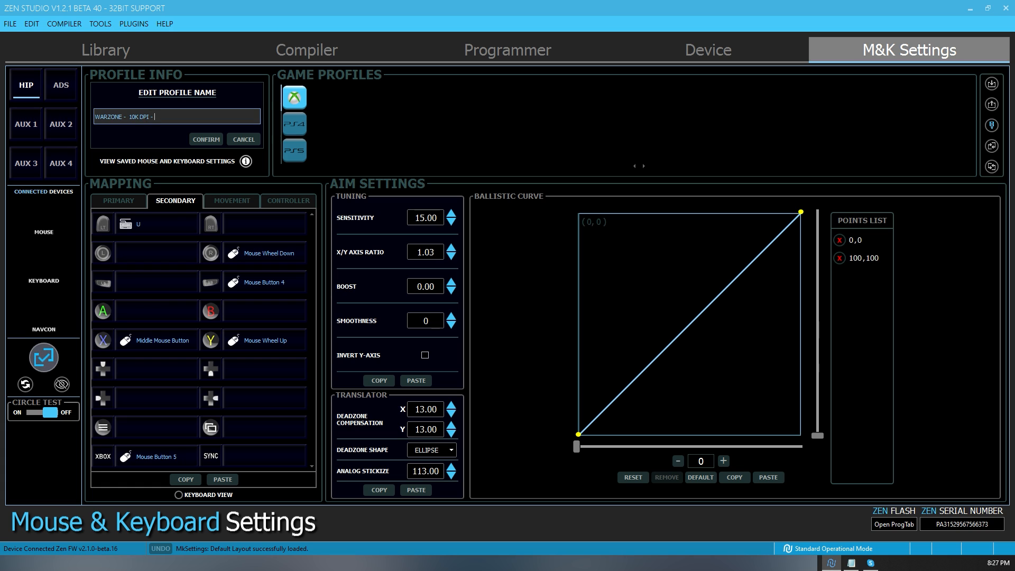
{"action": "type", "text": "3-6-2022"}
{"action": "left_click", "coordinate": [194, 139]}
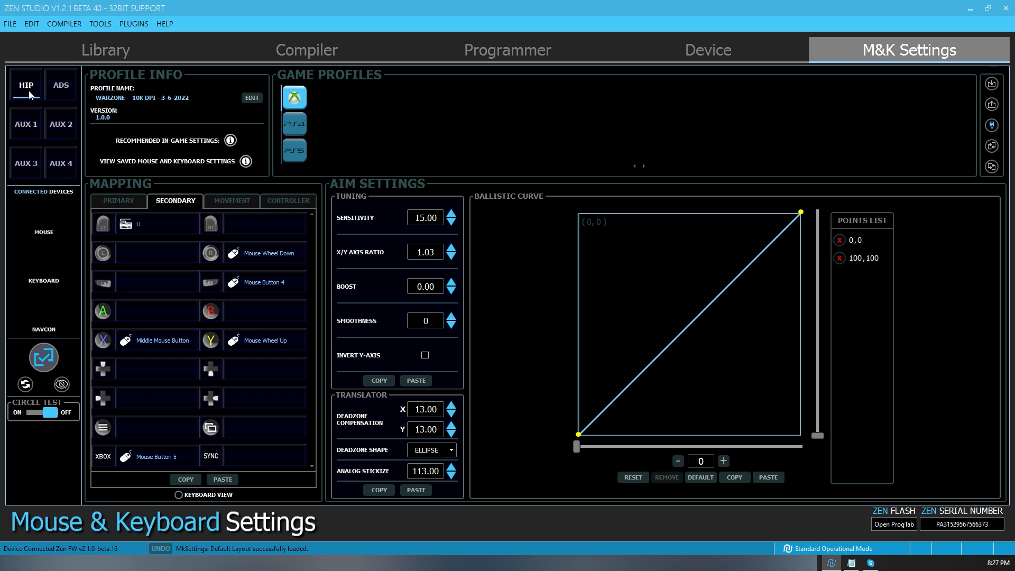
- Copy the (HIP)PRIMARY MAPPING code from WARZONE - COPY-PASTE.txt in Notepad and paste it into the HIP primary mapping in Zen Studio
{"action": "left_click", "coordinate": [122, 204]}
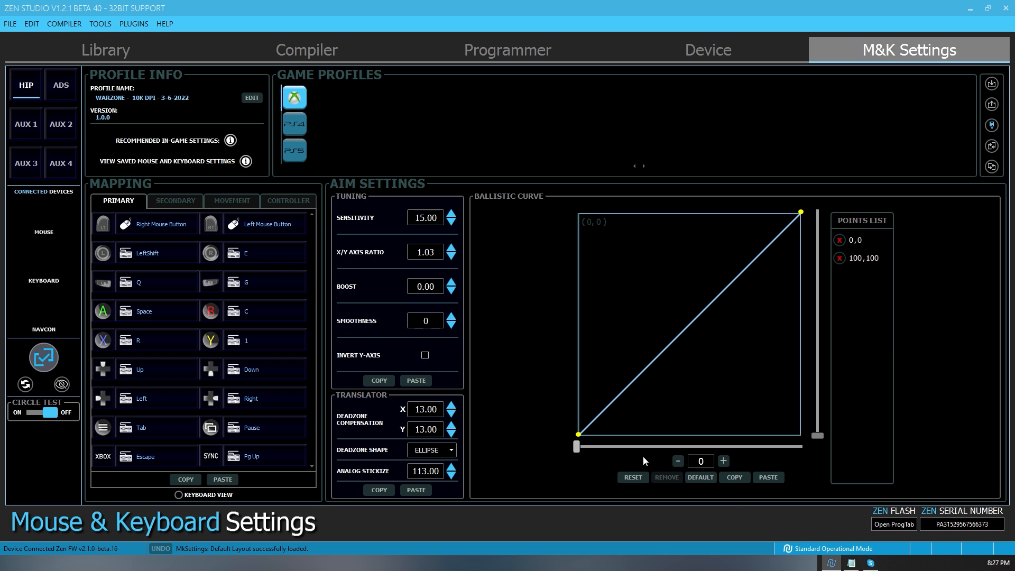
{"action": "left_click", "coordinate": [851, 563]}
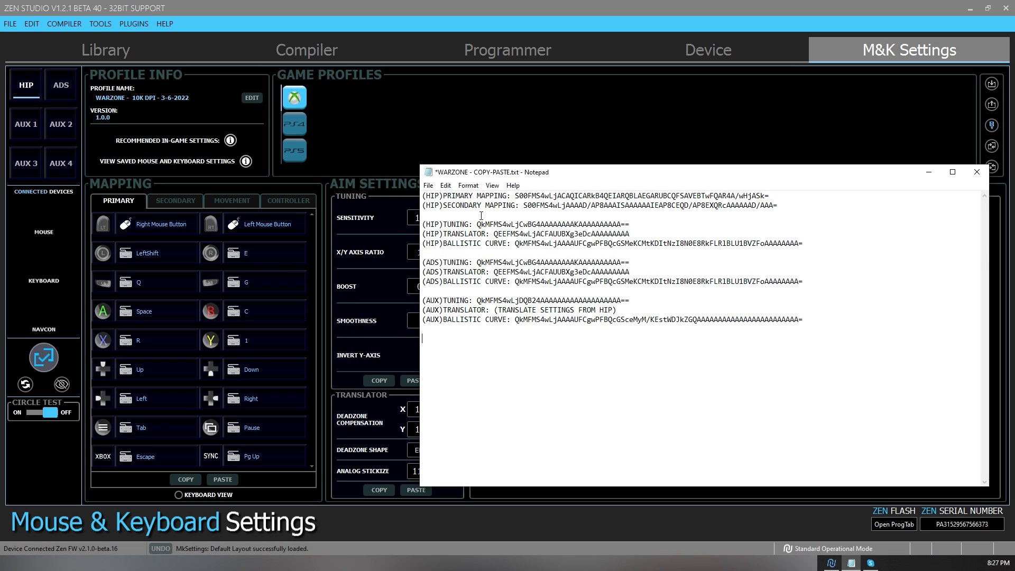
{"action": "left_click_drag", "start_coordinate": [516, 194], "coordinate": [781, 192]}
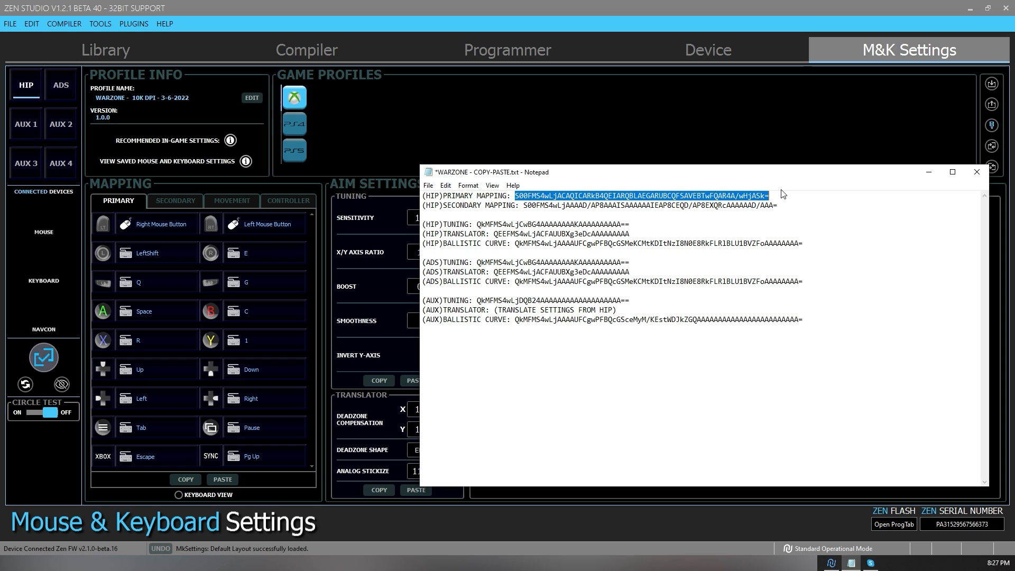
{"action": "right_click", "coordinate": [539, 198]}
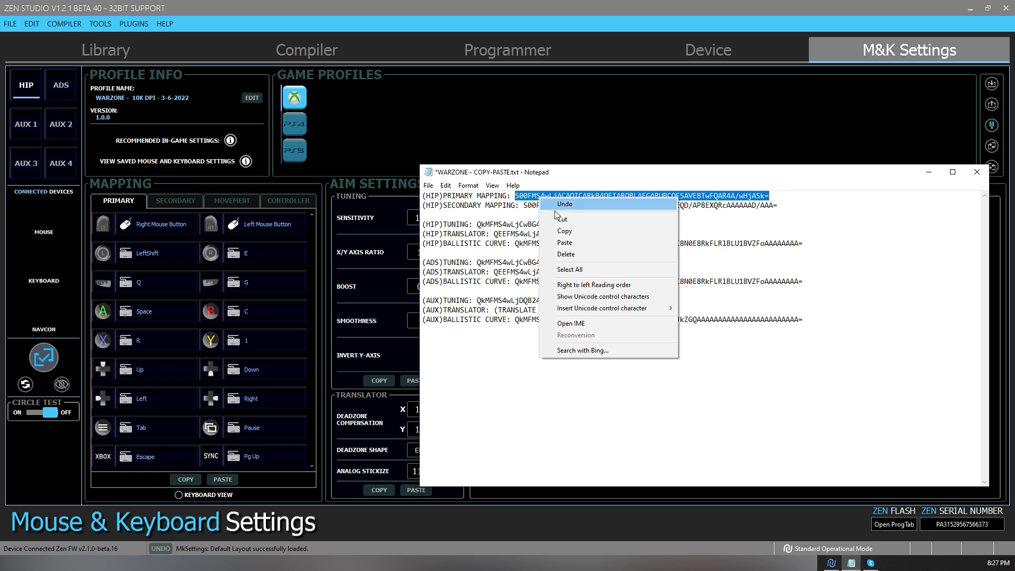
{"action": "left_click", "coordinate": [565, 232]}
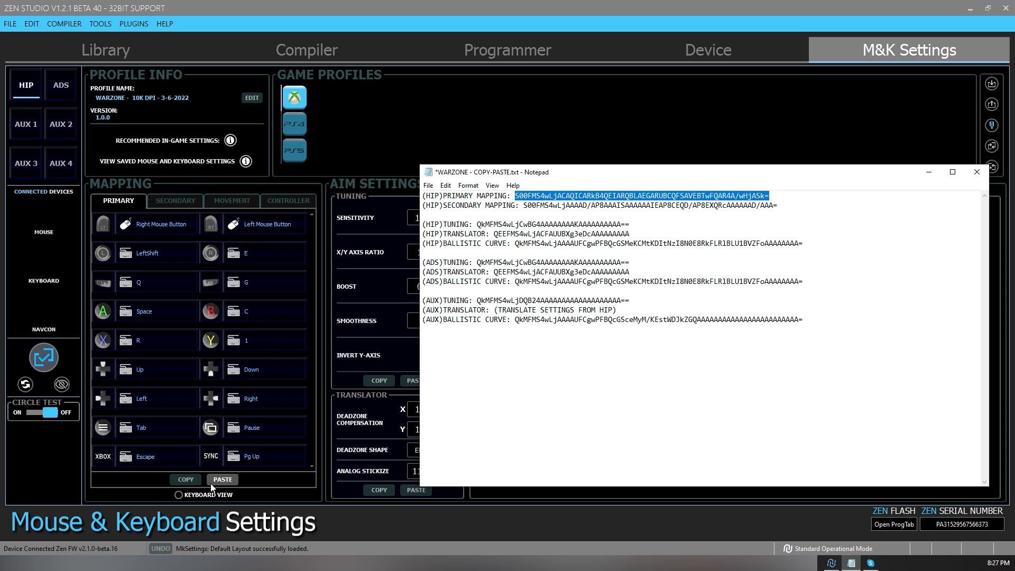
{"action": "left_click", "coordinate": [222, 480]}
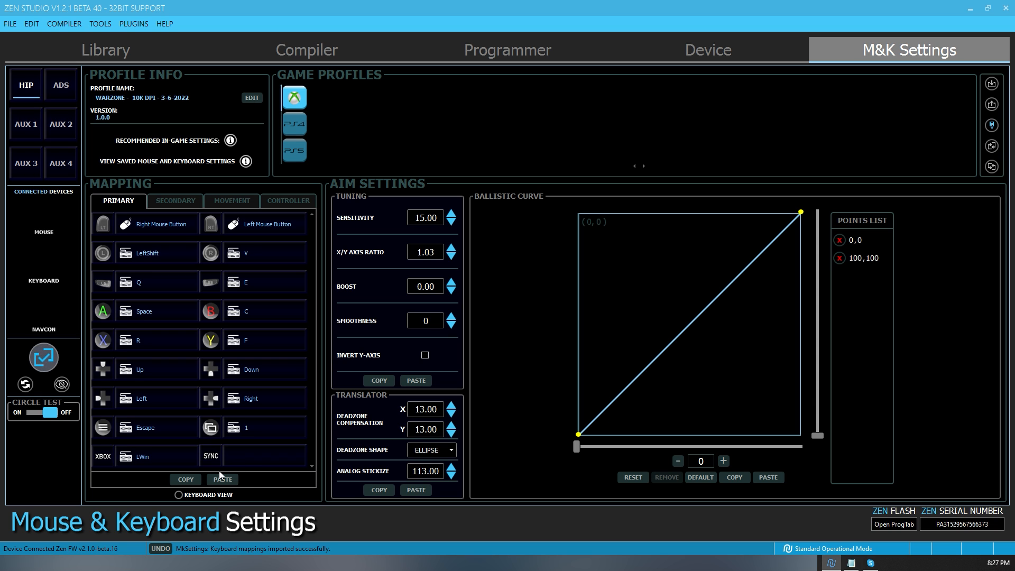
- Copy the (HIP)SECONDARY MAPPING code from the Notepad file and paste it into the HIP secondary mapping in Zen Studio
{"action": "left_click", "coordinate": [852, 563]}
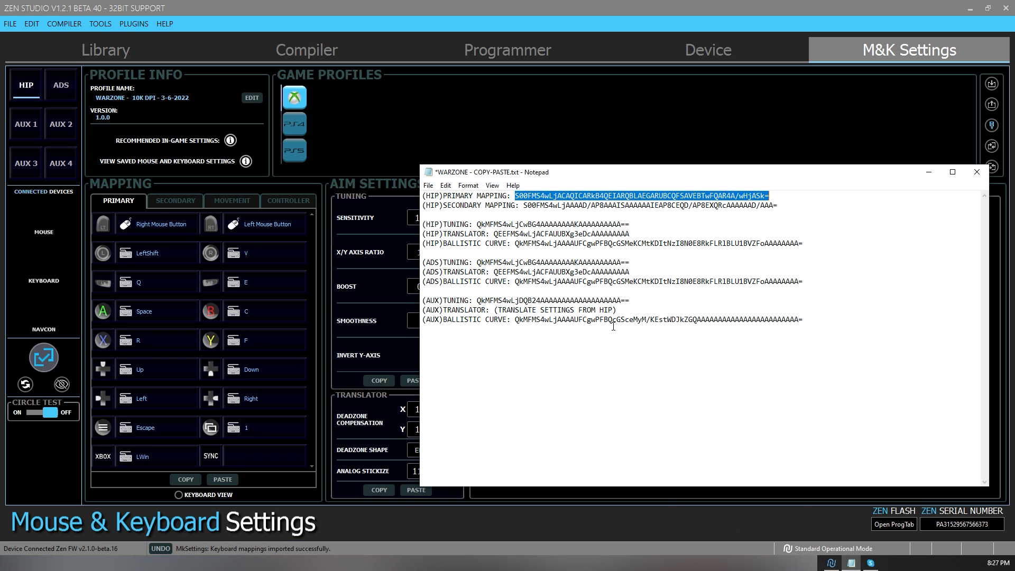
{"action": "left_click_drag", "start_coordinate": [524, 205], "coordinate": [784, 201]}
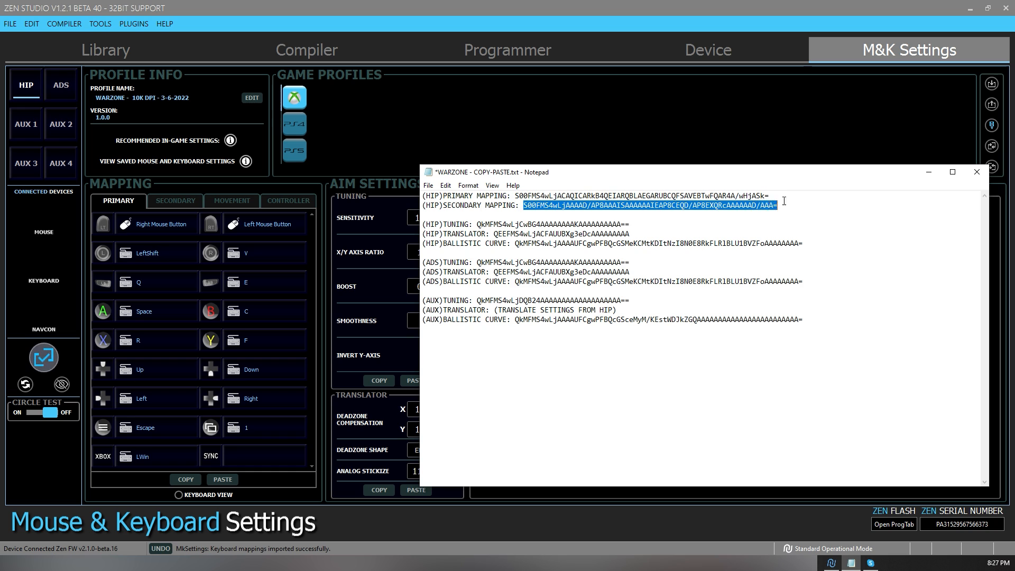
{"action": "key", "text": "ctrl+c"}
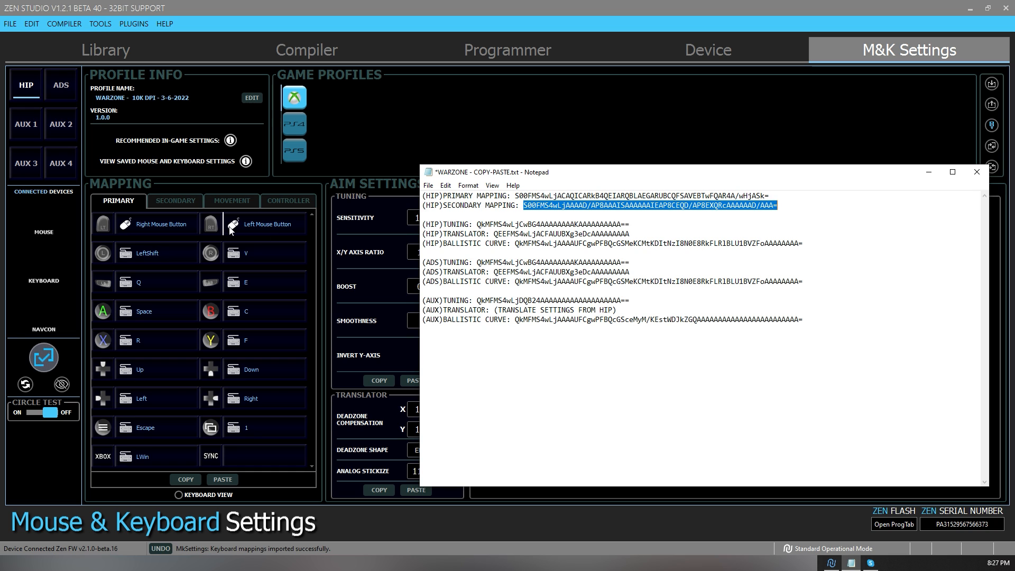
{"action": "left_click", "coordinate": [175, 201]}
{"action": "left_click", "coordinate": [223, 479]}
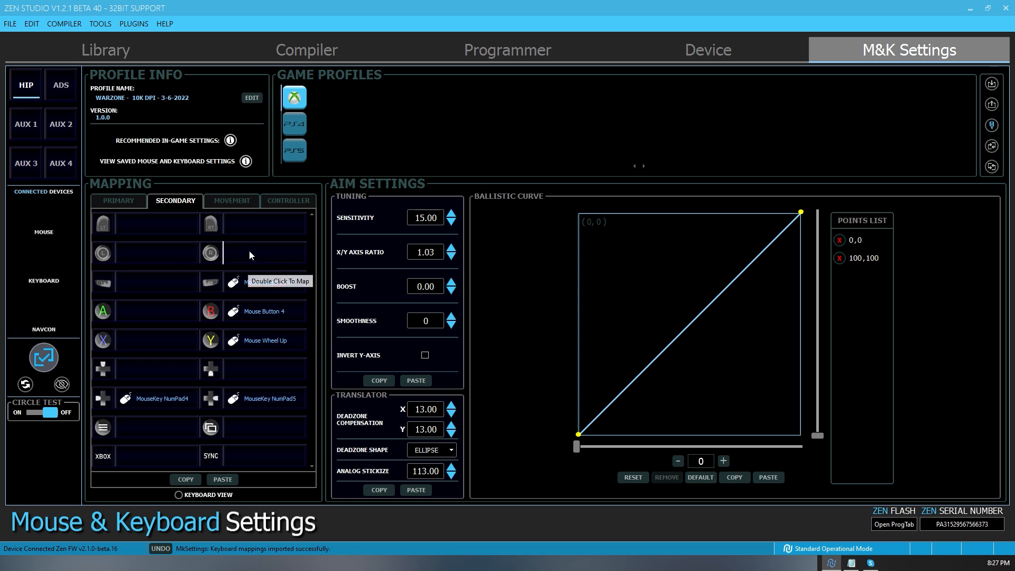
- Copy the (HIP)TUNING code from the Notepad file and paste it into the HIP tuning settings in Zen Studio
{"action": "left_click", "coordinate": [851, 563]}
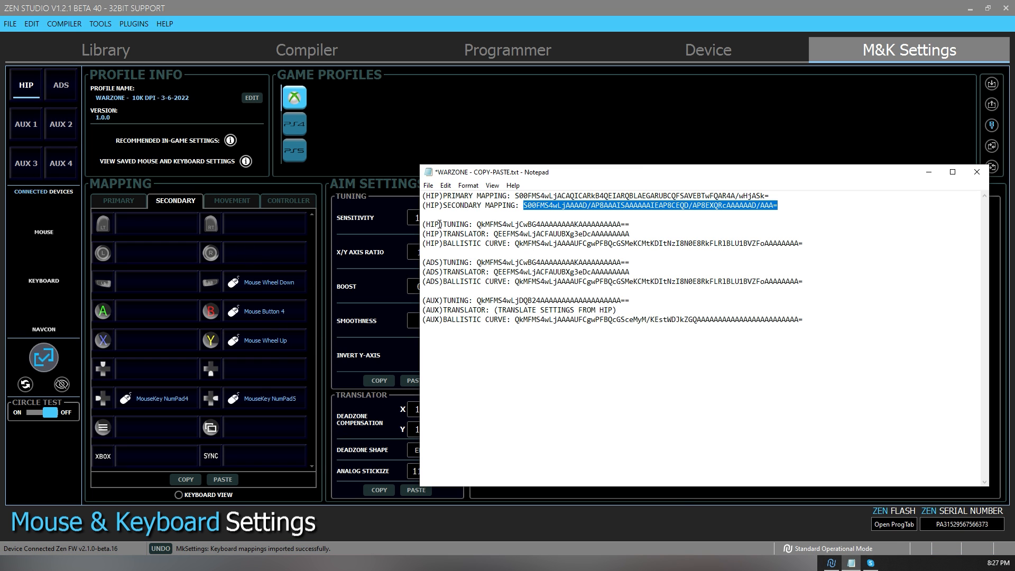
{"action": "left_click_drag", "start_coordinate": [477, 225], "coordinate": [637, 223]}
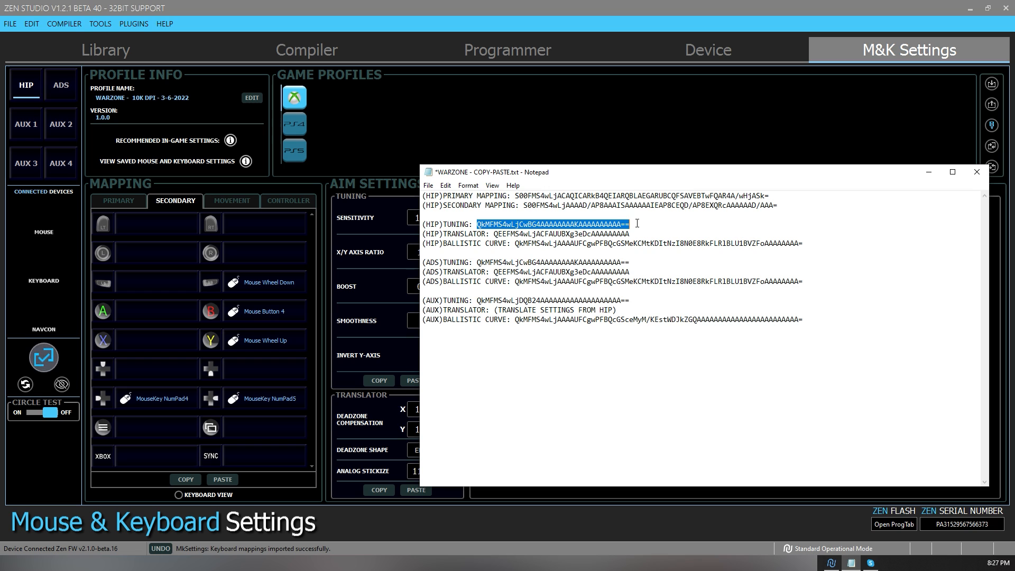
{"action": "left_click", "coordinate": [414, 152]}
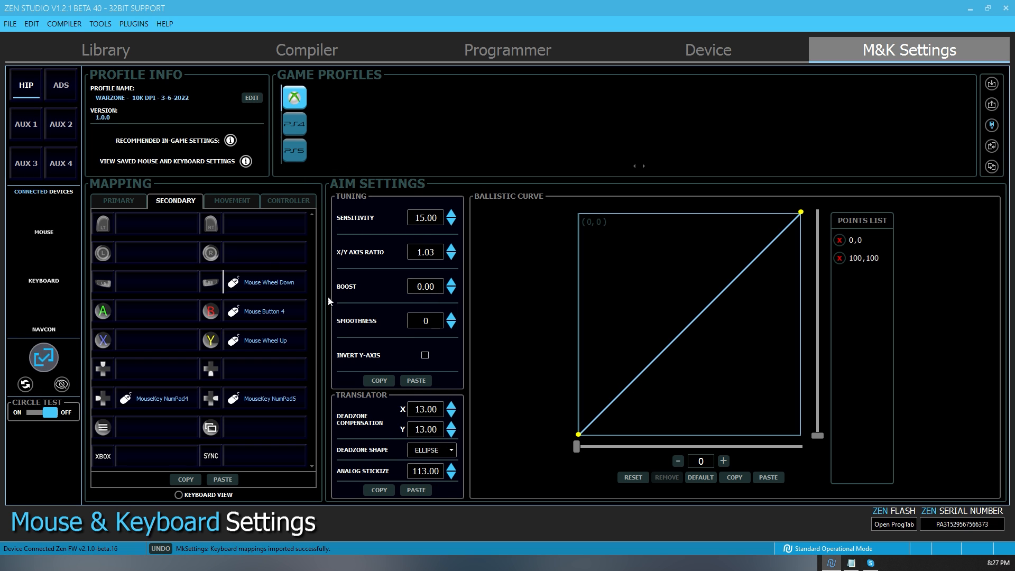
{"action": "left_click", "coordinate": [383, 381]}
{"action": "left_click", "coordinate": [851, 563]}
{"action": "right_click", "coordinate": [519, 231]}
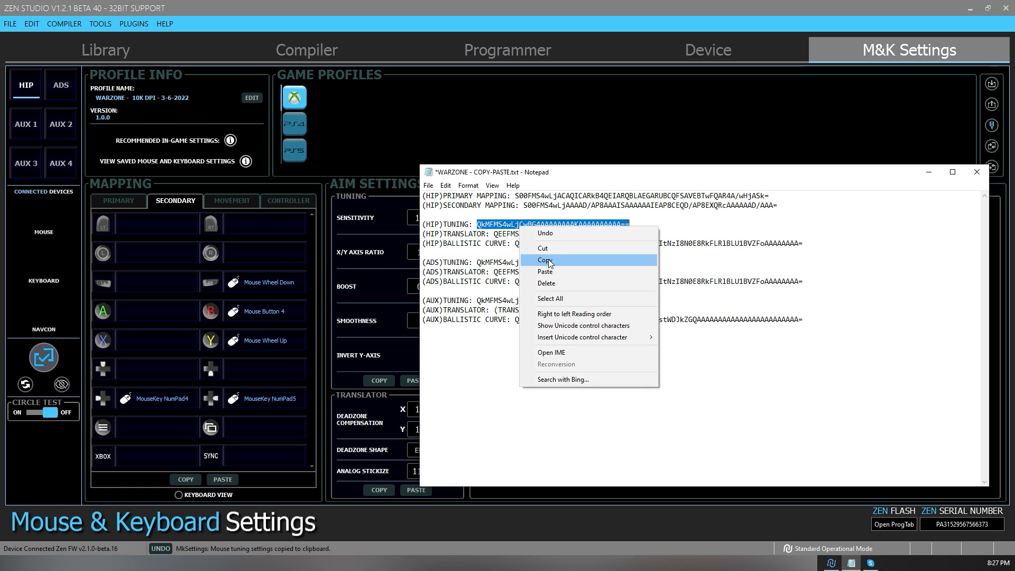
{"action": "left_click", "coordinate": [534, 266]}
{"action": "left_click", "coordinate": [399, 359]}
{"action": "left_click", "coordinate": [416, 380]}
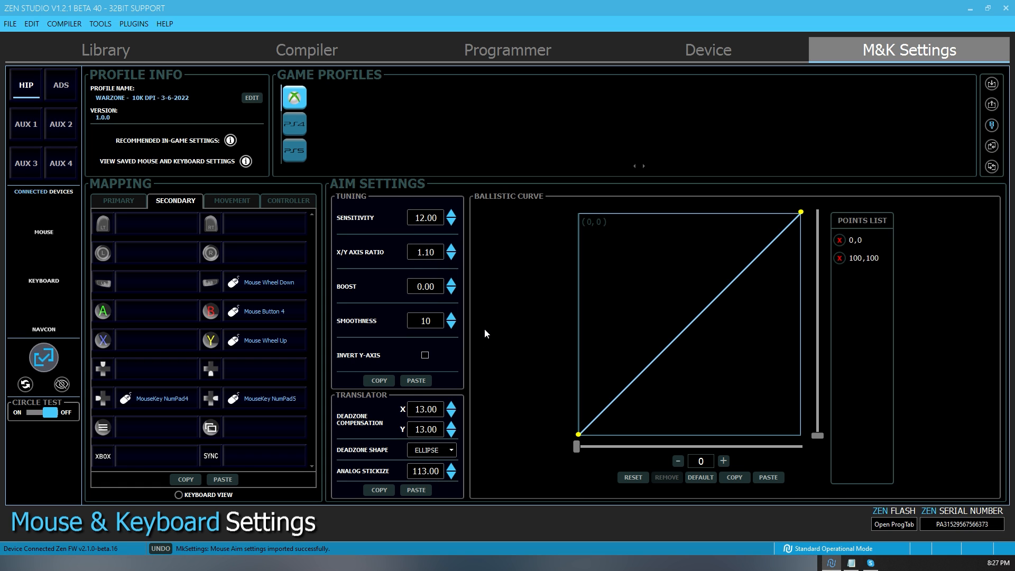
- Copy the (HIP)TRANSLATOR code from the Notepad file and paste it into the HIP translator settings in Zen Studio
{"action": "left_click", "coordinate": [851, 563]}
{"action": "left_click_drag", "start_coordinate": [496, 235], "coordinate": [635, 234]}
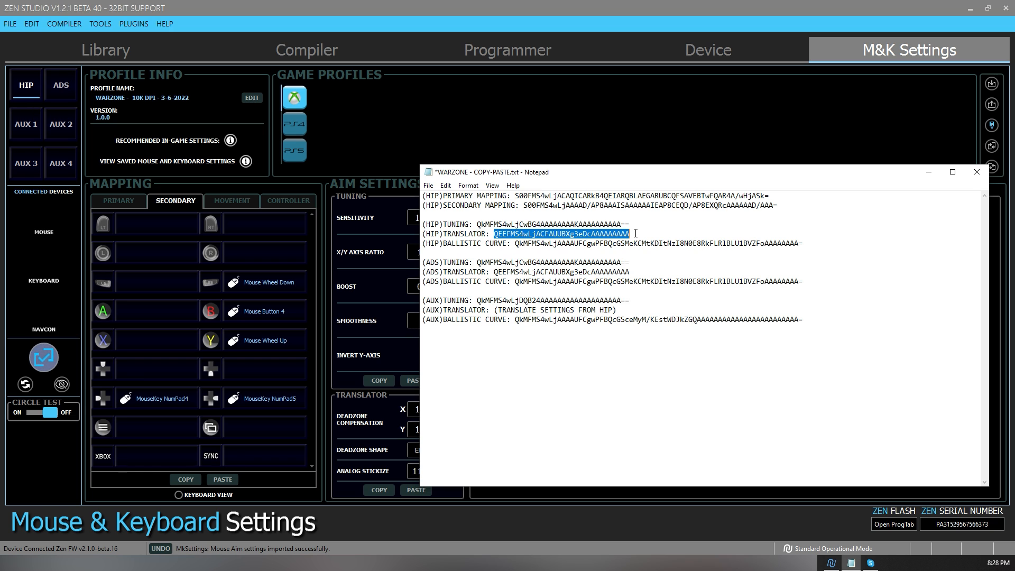
{"action": "left_click", "coordinate": [357, 387]}
{"action": "left_click", "coordinate": [414, 489]}
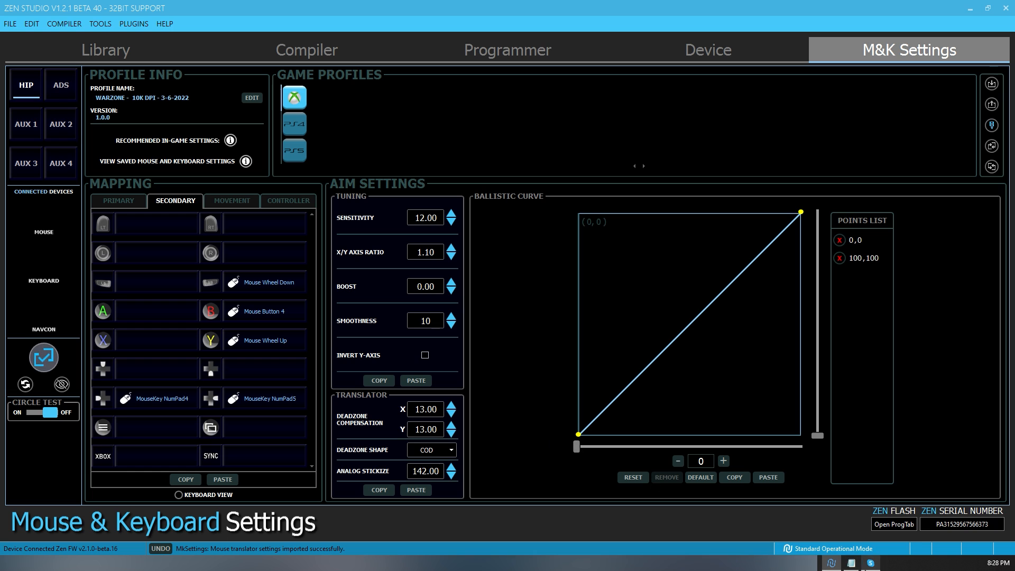
- Copy the (HIP)BALLISTIC CURVE code from the Notepad file and paste it into the HIP ballistic curve in Zen Studio
{"action": "left_click", "coordinate": [851, 563]}
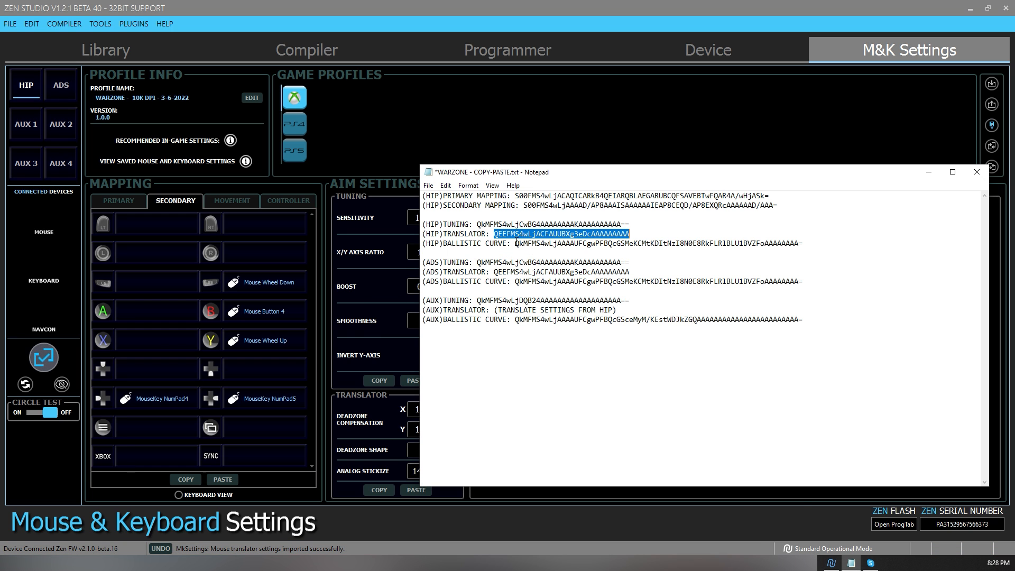
{"action": "left_click_drag", "start_coordinate": [516, 243], "coordinate": [827, 243]}
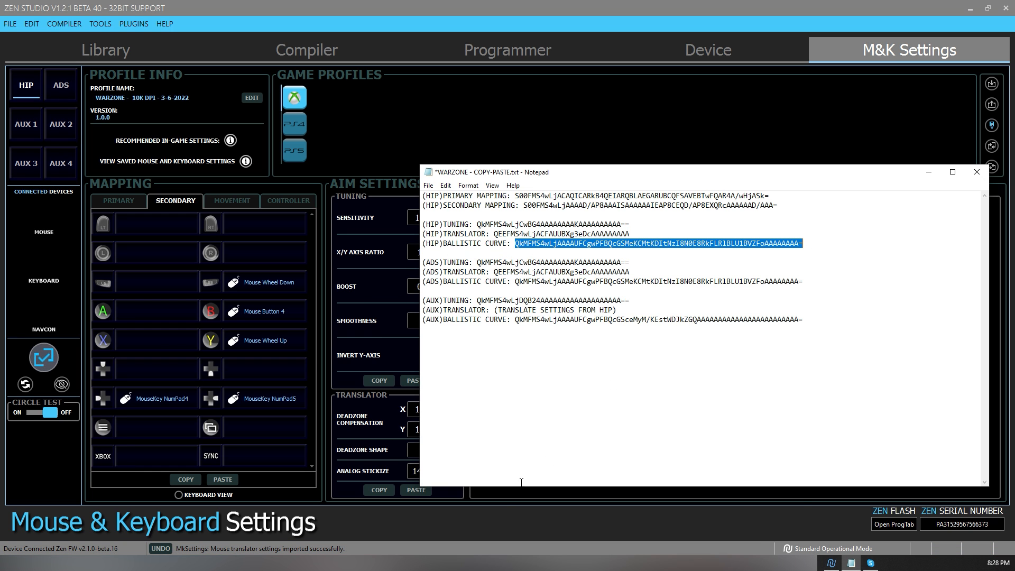
{"action": "left_click", "coordinate": [488, 528]}
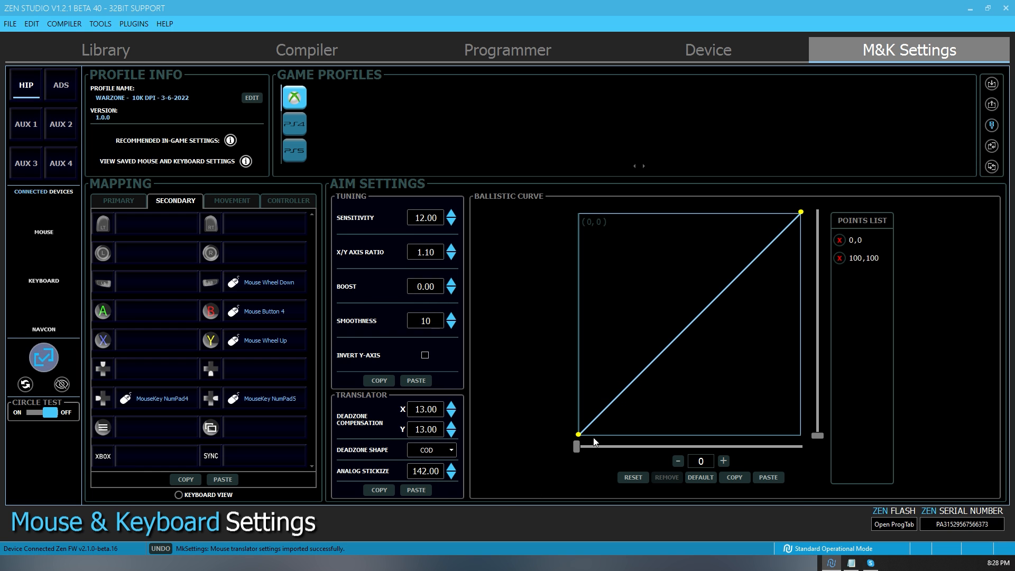
{"action": "left_click", "coordinate": [768, 477]}
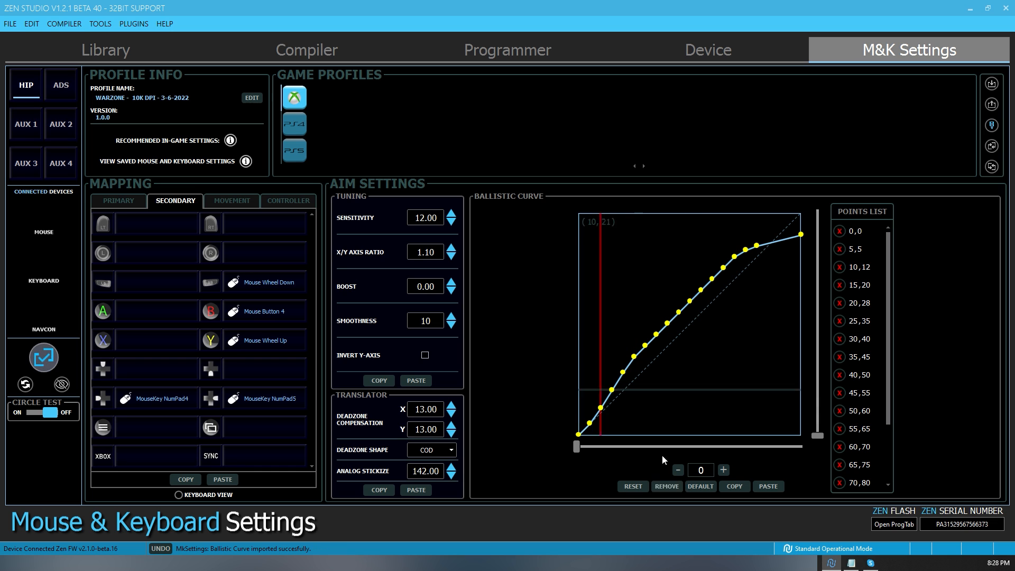
- Copy the (ADS)TUNING code from the Notepad file and open the ADS settings in Zen Studio
{"action": "left_click", "coordinate": [851, 563]}
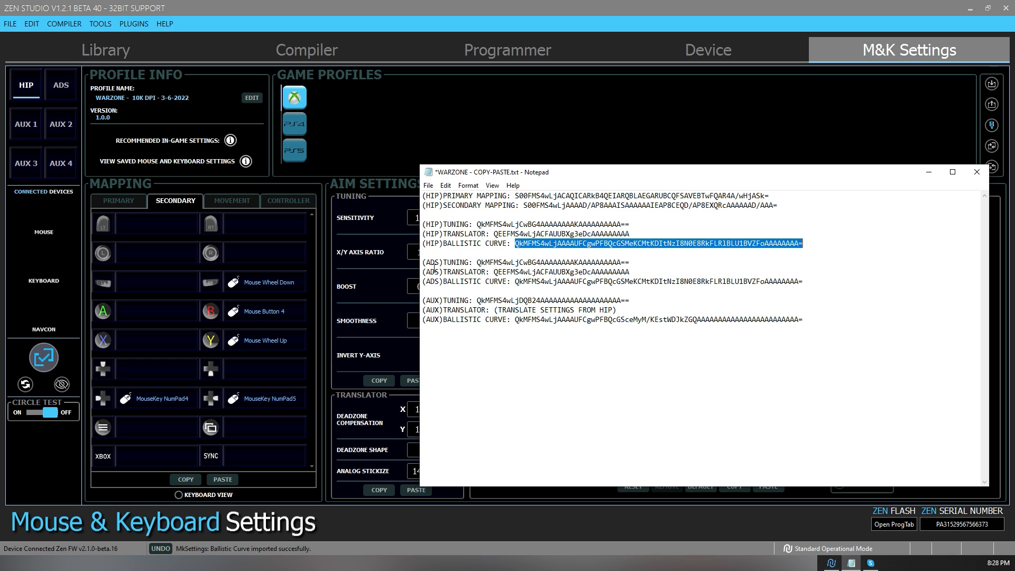
{"action": "left_click_drag", "start_coordinate": [477, 262], "coordinate": [629, 262]}
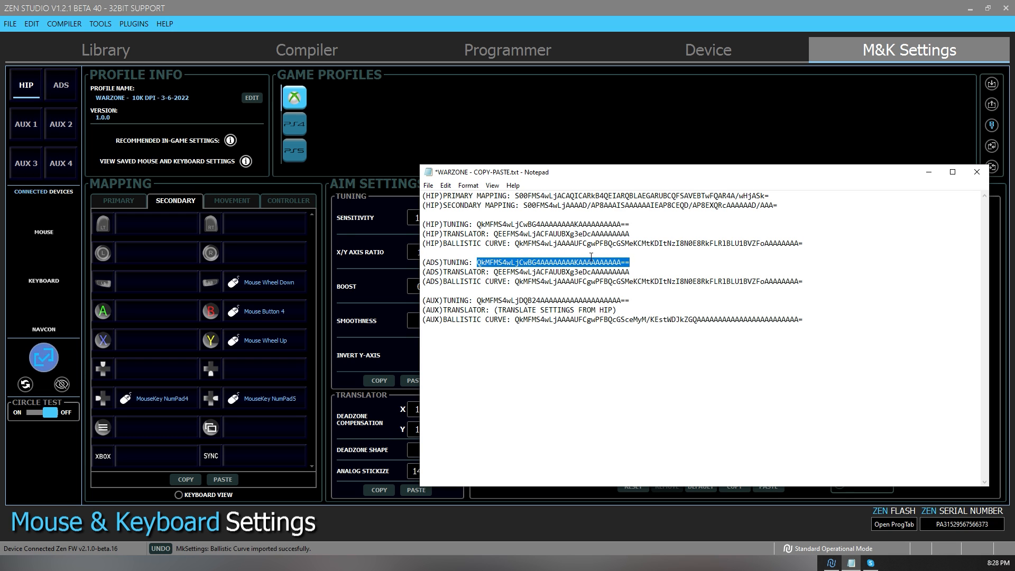
{"action": "left_click", "coordinate": [59, 92]}
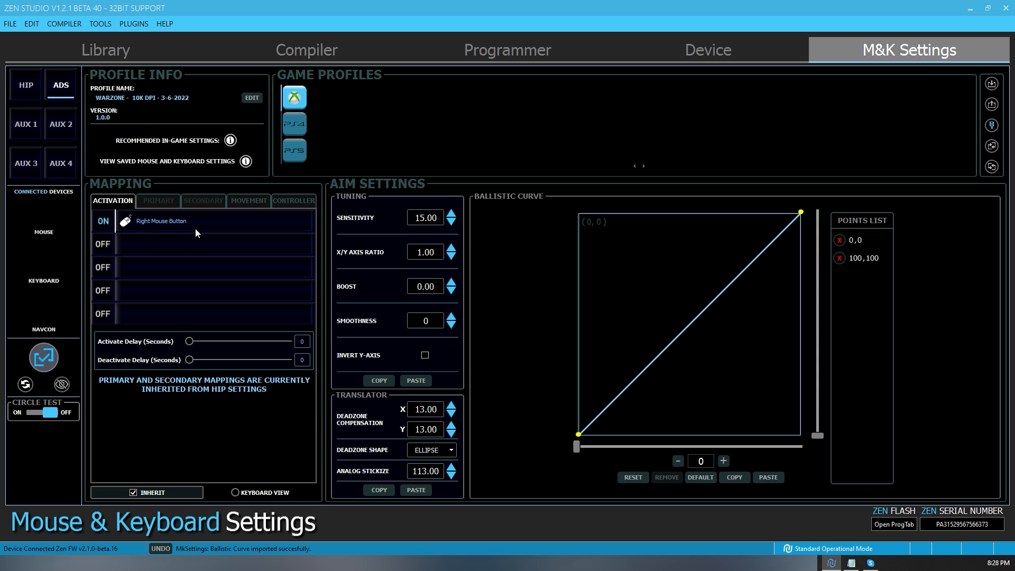
{"action": "left_click", "coordinate": [851, 563]}
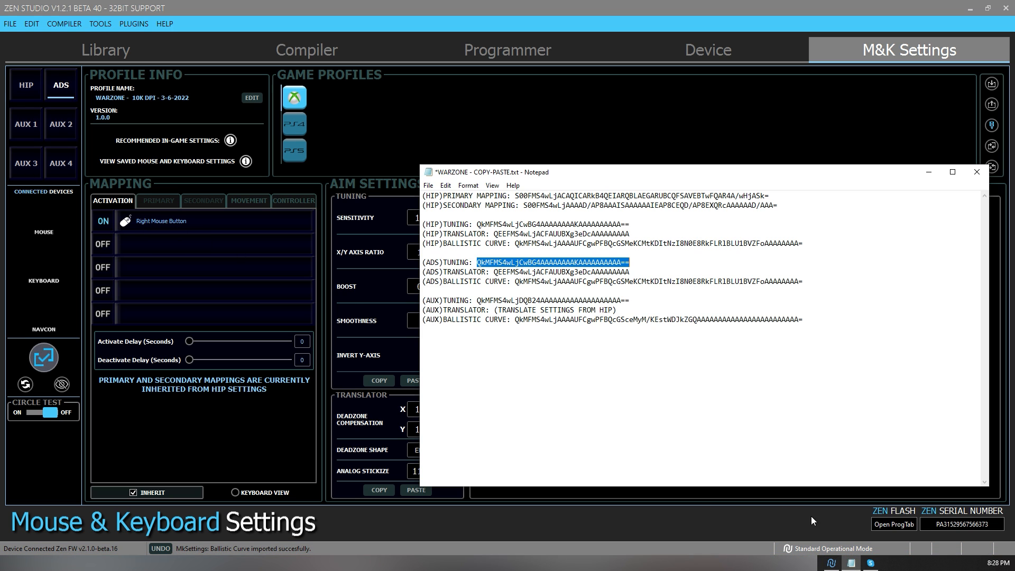
{"action": "right_click", "coordinate": [491, 264]}
{"action": "left_click", "coordinate": [517, 298]}
{"action": "left_click", "coordinate": [248, 418]}
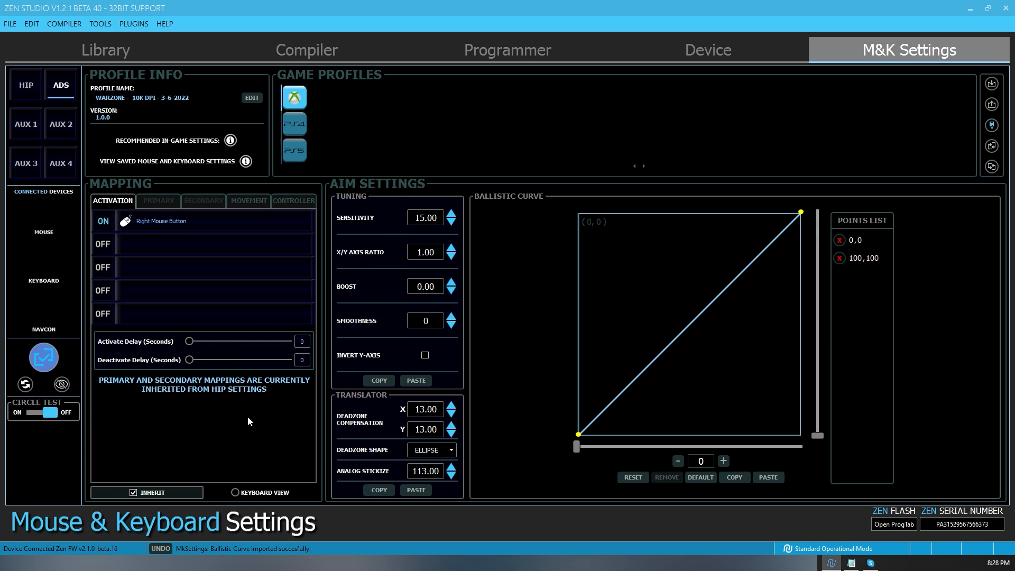
{"action": "left_click", "coordinate": [141, 492]}
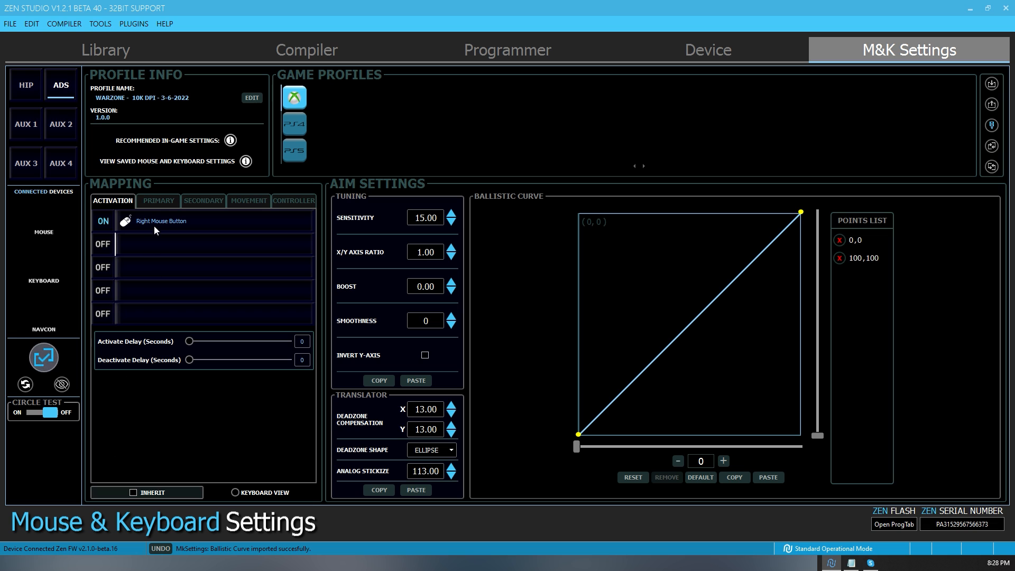
{"action": "left_click", "coordinate": [203, 202]}
{"action": "left_click", "coordinate": [159, 201]}
{"action": "left_click", "coordinate": [120, 202]}
{"action": "left_click", "coordinate": [154, 492]}
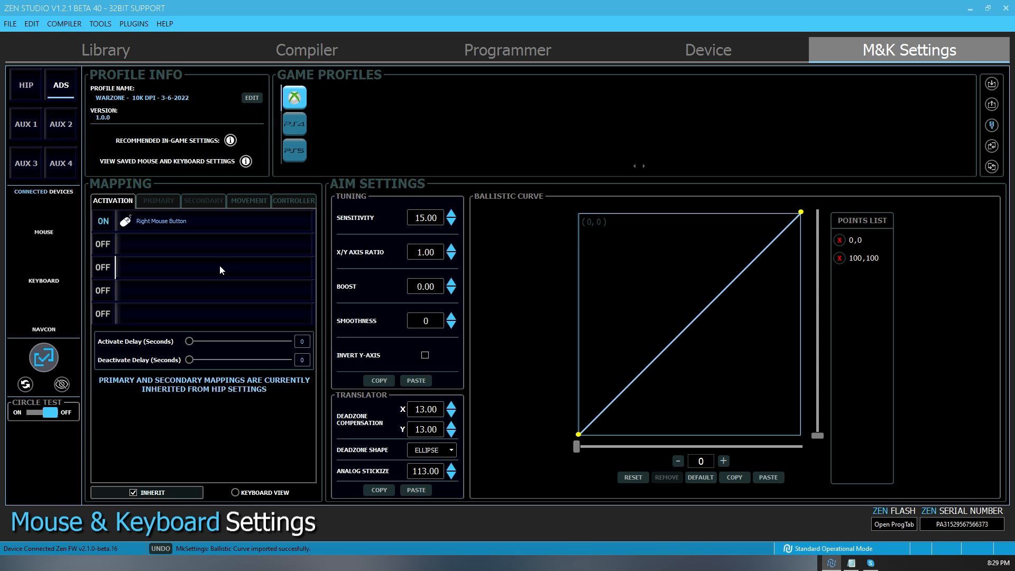
- Paste the copied tuning code into the ADS tuning settings
{"action": "left_click", "coordinate": [416, 380]}
{"action": "mouse_move", "coordinate": [401, 261]}
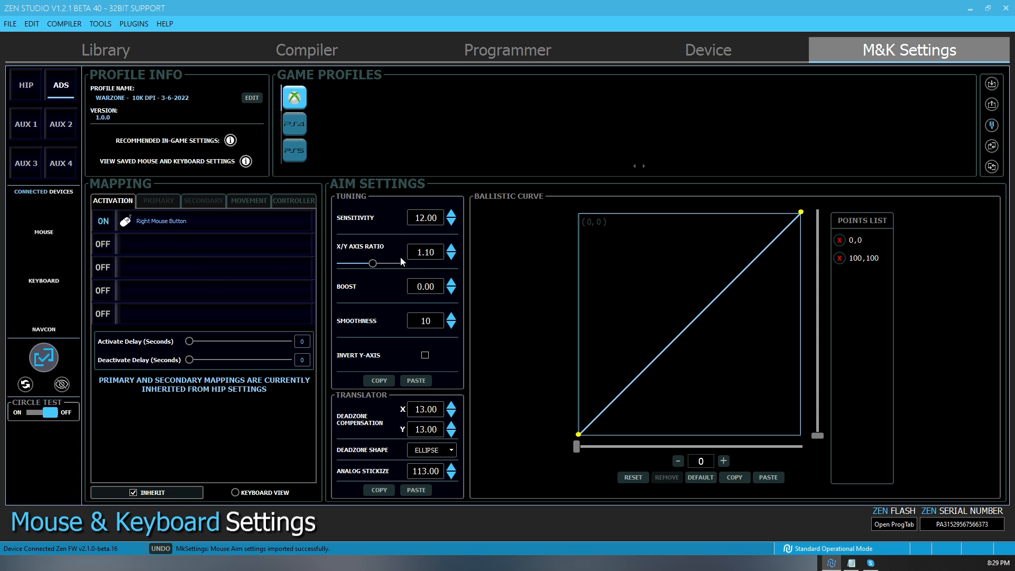
- Copy the (ADS)TRANSLATOR code from the Notepad file and paste it into the ADS translator settings in Zen Studio
{"action": "left_click", "coordinate": [851, 563]}
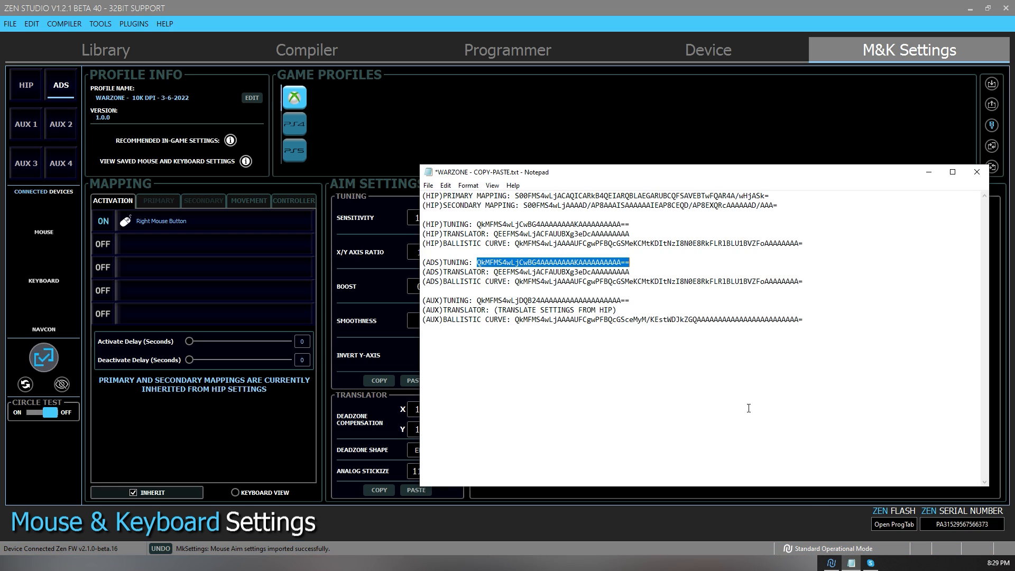
{"action": "left_click_drag", "start_coordinate": [495, 273], "coordinate": [644, 275]}
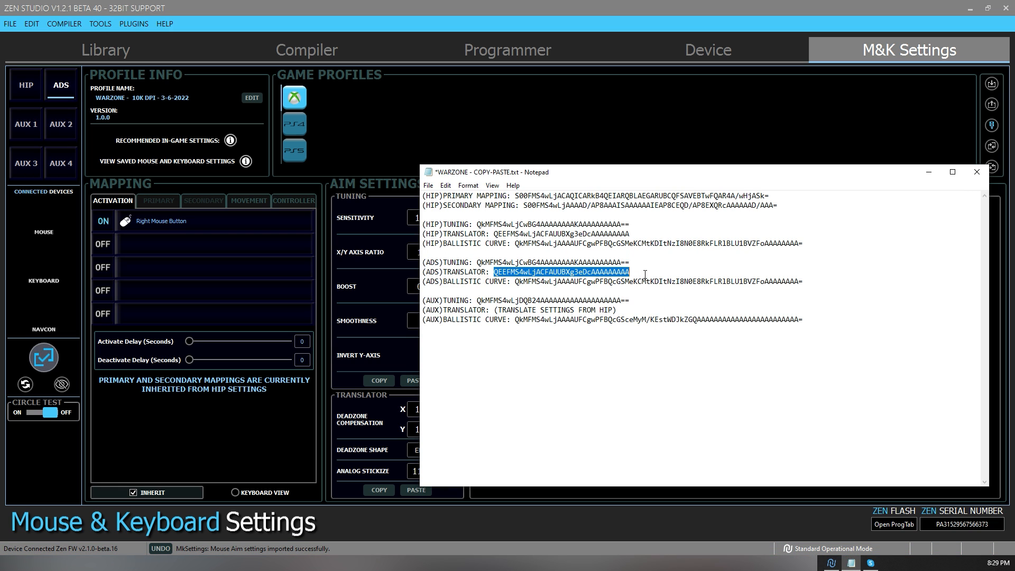
{"action": "left_click", "coordinate": [392, 508]}
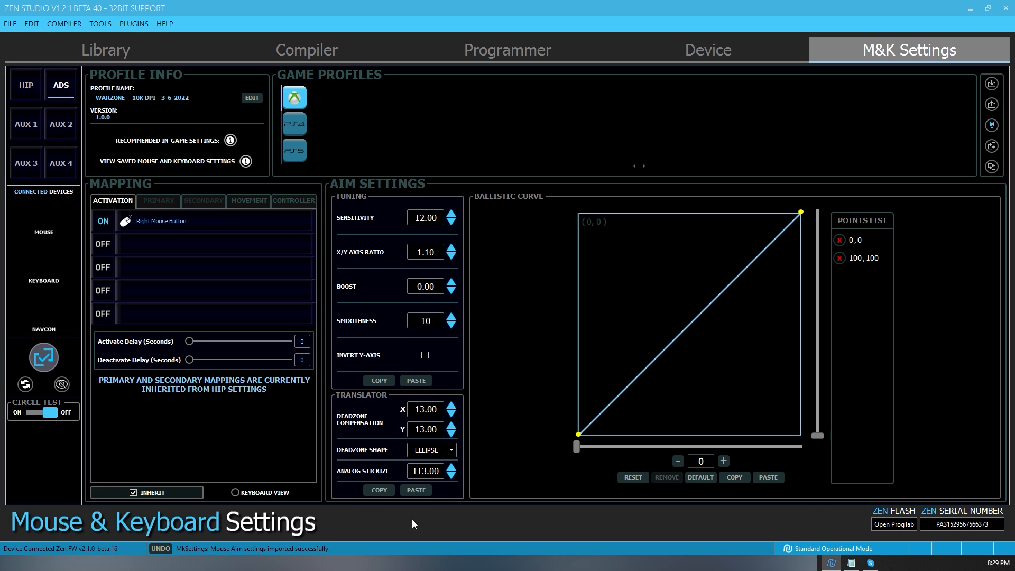
{"action": "left_click", "coordinate": [418, 490]}
- Copy the (ADS)BALLISTIC CURVE code from the Notepad file and paste it into the ADS ballistic curve in Zen Studio
{"action": "left_click", "coordinate": [851, 563]}
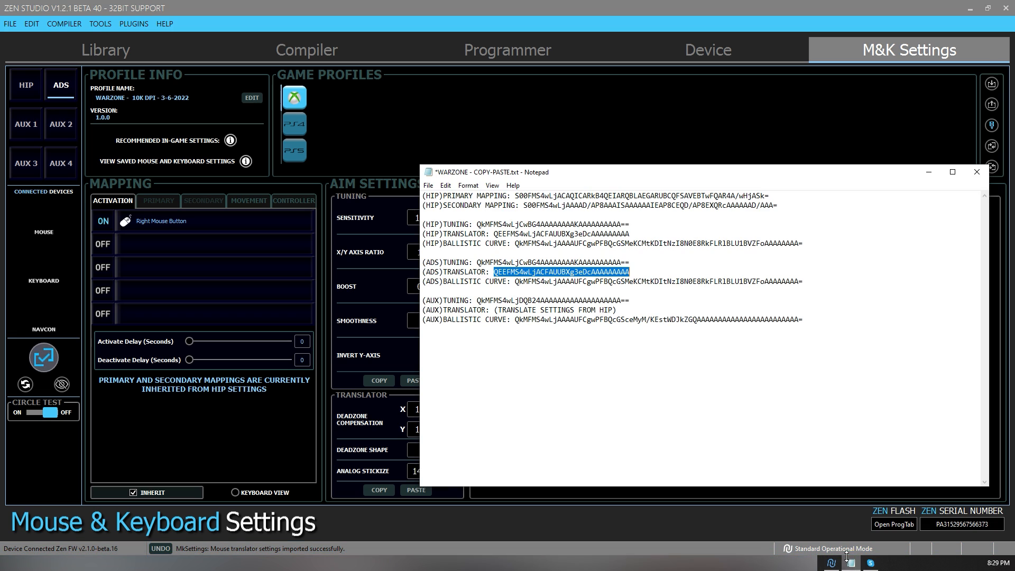
{"action": "left_click_drag", "start_coordinate": [515, 282], "coordinate": [803, 284]}
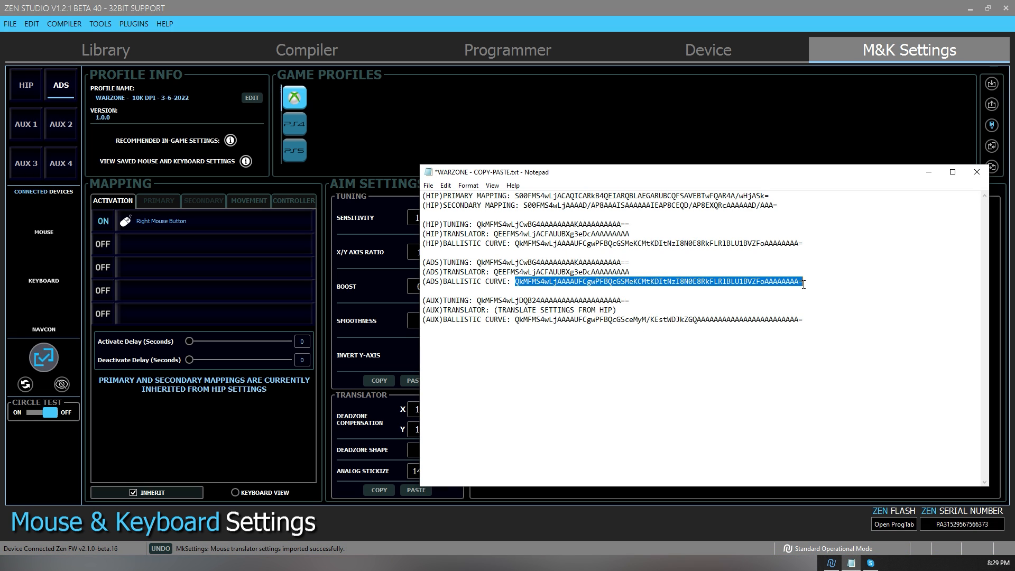
{"action": "left_click", "coordinate": [472, 534]}
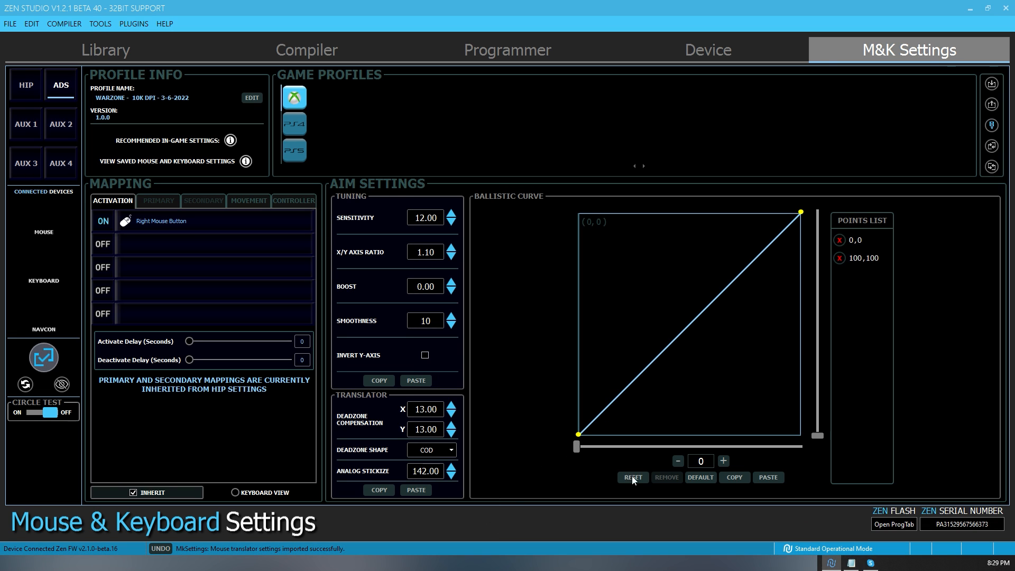
{"action": "left_click", "coordinate": [771, 479]}
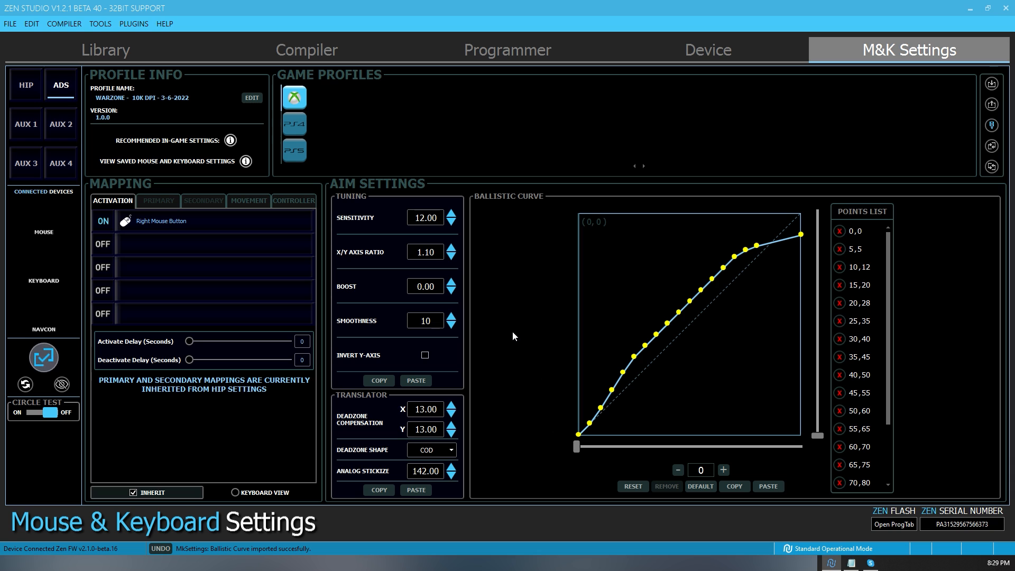
- Copy the (AUX)TUNING code from the Notepad file and paste it into the AUX 1 tuning settings in Zen Studio
{"action": "left_click", "coordinate": [851, 562]}
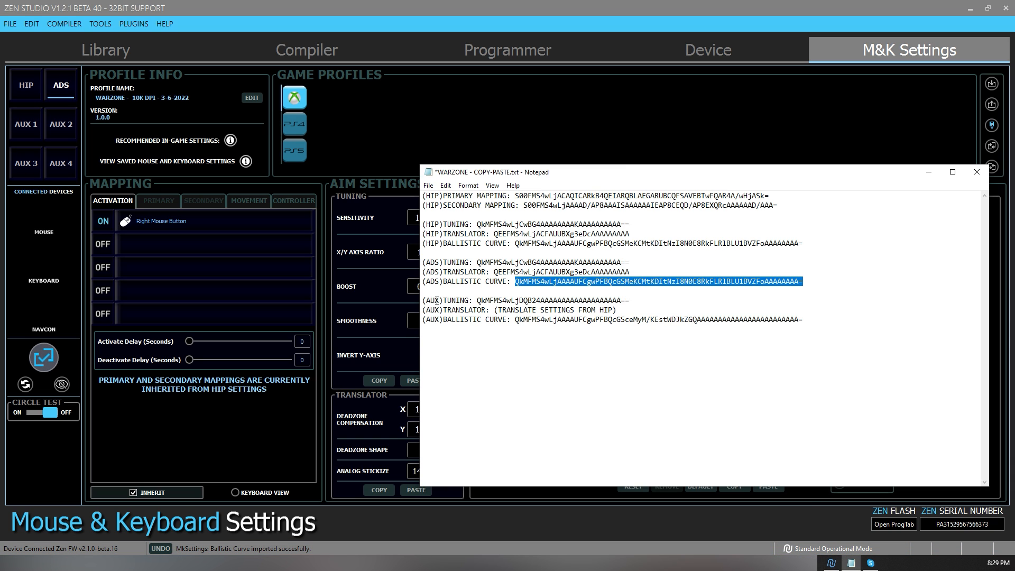
{"action": "left_click_drag", "start_coordinate": [477, 301], "coordinate": [652, 301]}
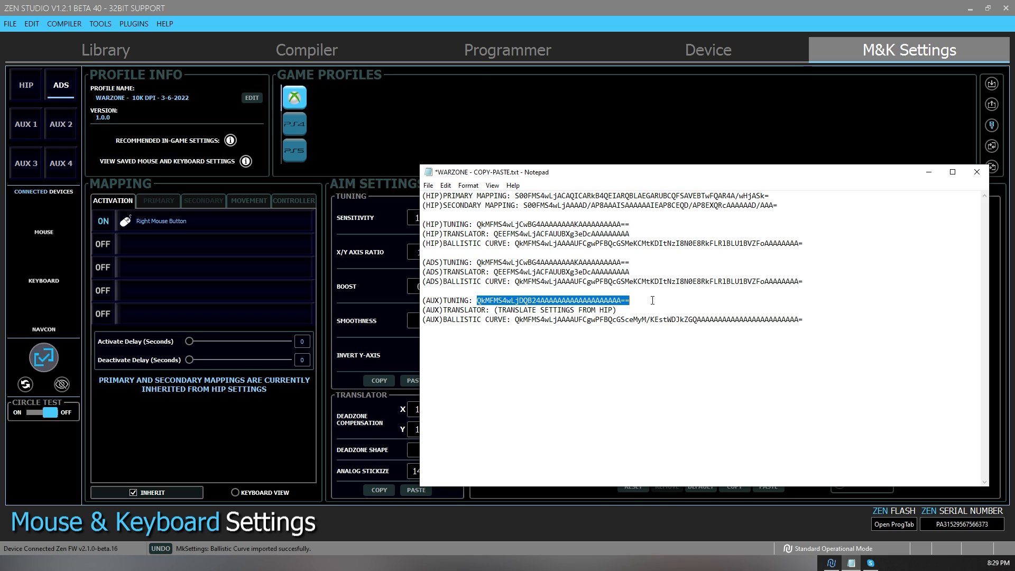
{"action": "left_click", "coordinate": [35, 132]}
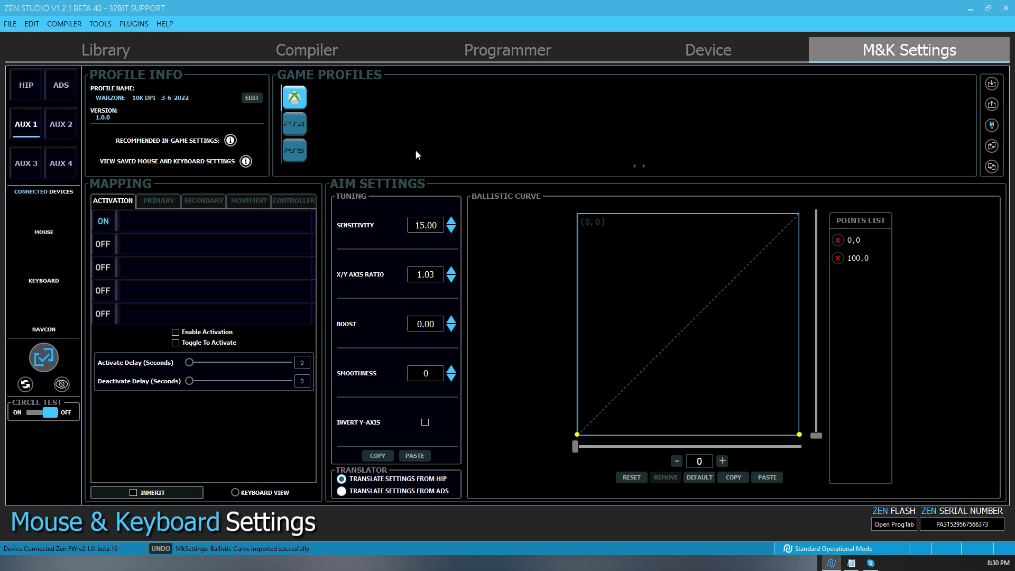
{"action": "left_click", "coordinate": [851, 563]}
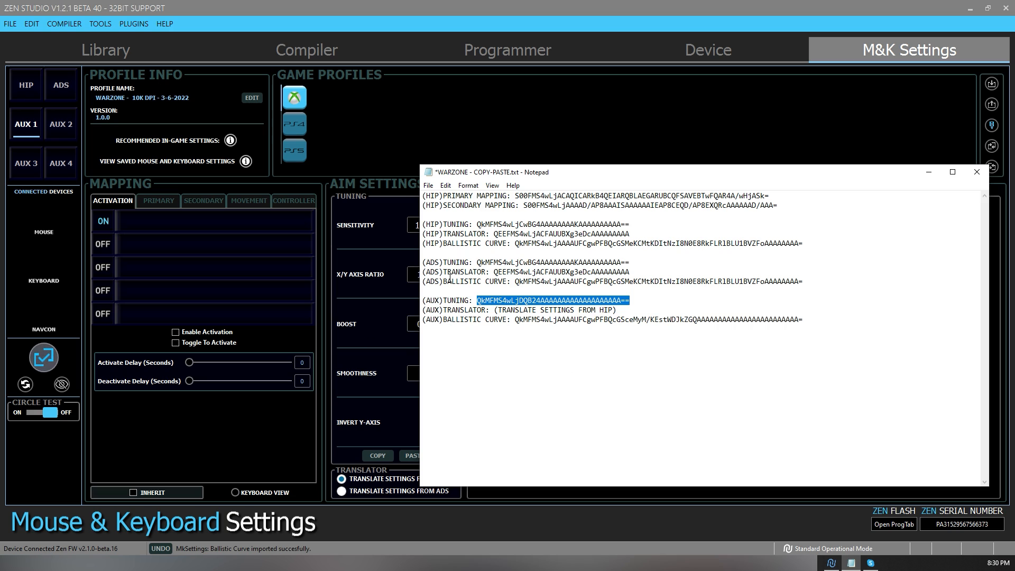
{"action": "left_click", "coordinate": [442, 138]}
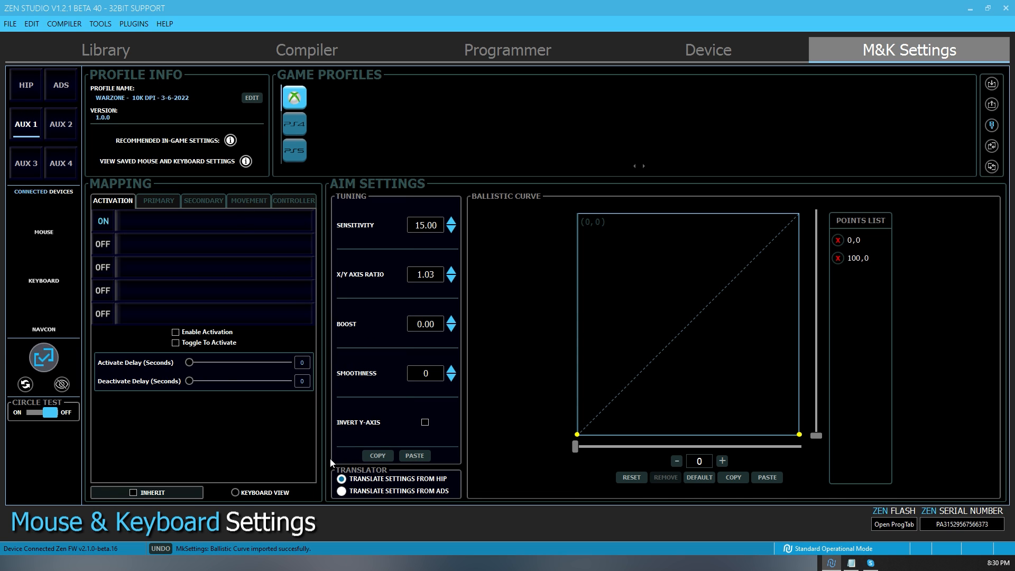
{"action": "left_click", "coordinate": [416, 456]}
{"action": "mouse_move", "coordinate": [353, 222]}
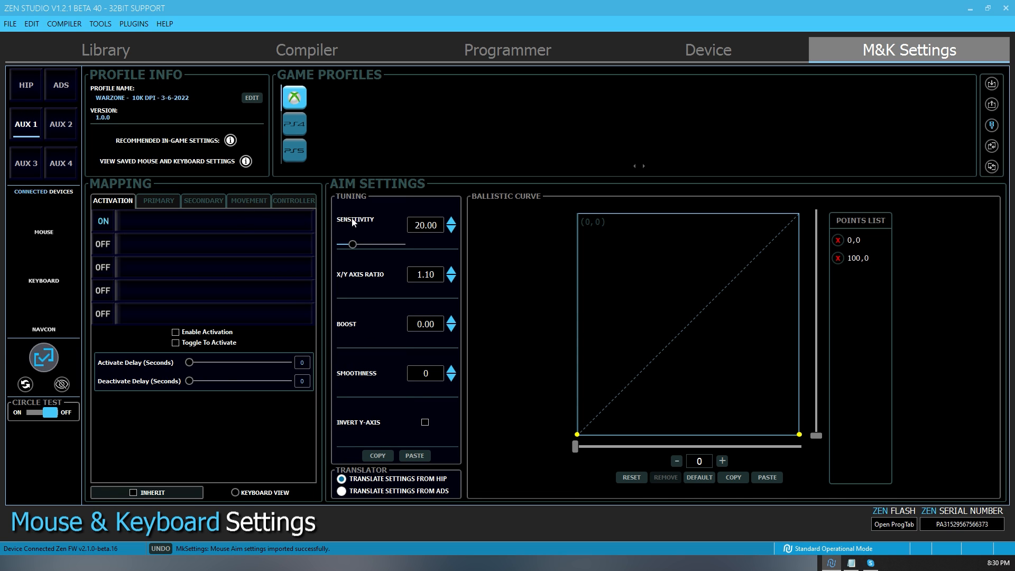
{"action": "mouse_move", "coordinate": [459, 266]}
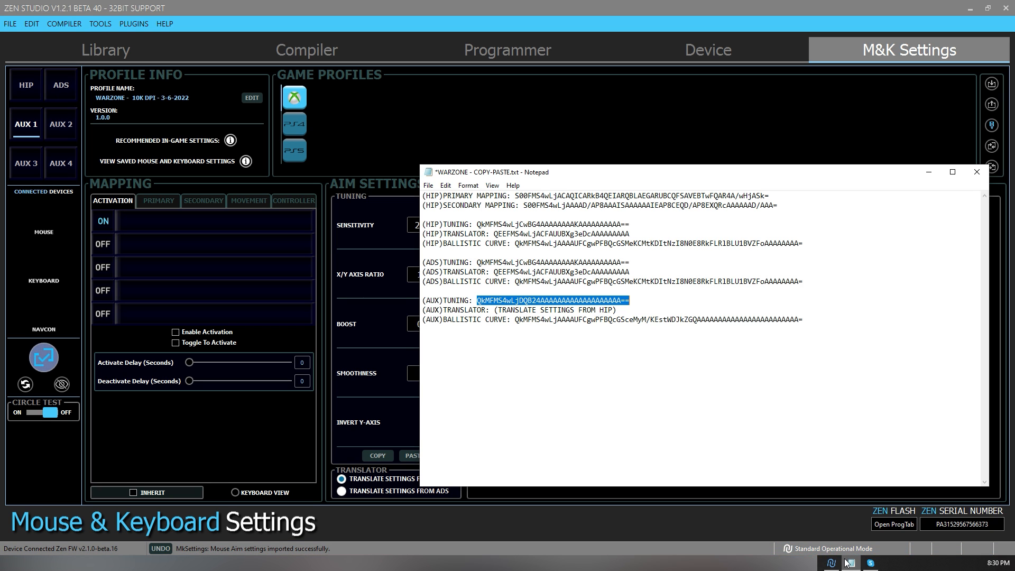
- Check the (AUX)TRANSLATOR entry in the Notepad file against the AUX 1 translator option in Zen Studio
{"action": "left_click", "coordinate": [851, 562]}
{"action": "left_click_drag", "start_coordinate": [498, 311], "coordinate": [613, 311]}
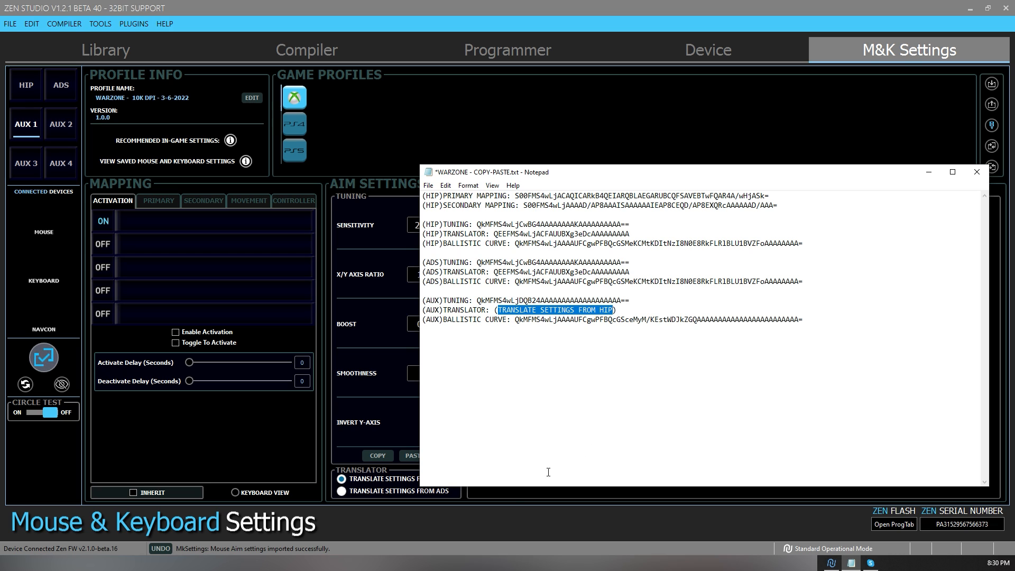
{"action": "left_click", "coordinate": [516, 521]}
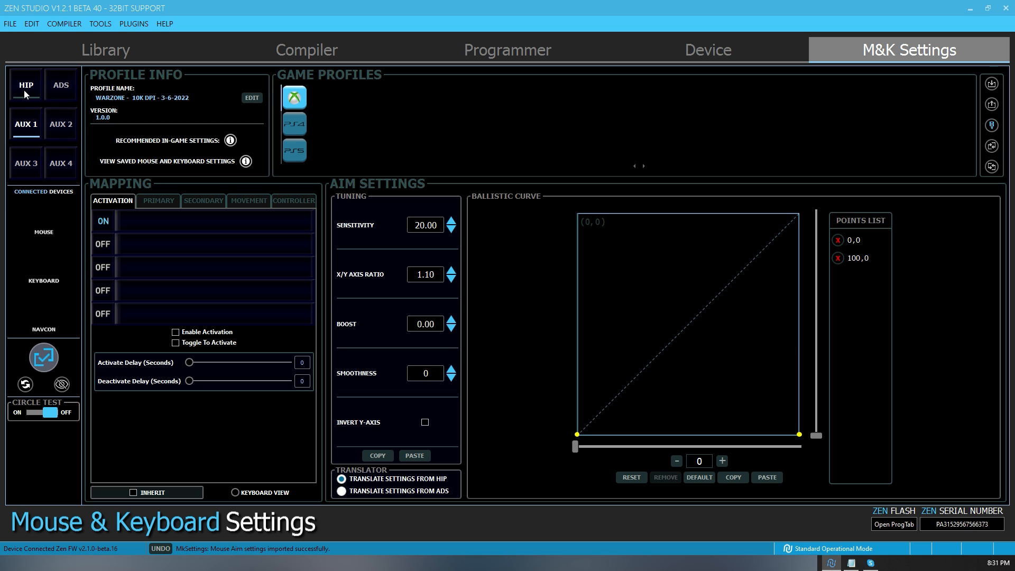
- Set the AUX 1 tuning sensitivity to 41
{"action": "mouse_move", "coordinate": [358, 238]}
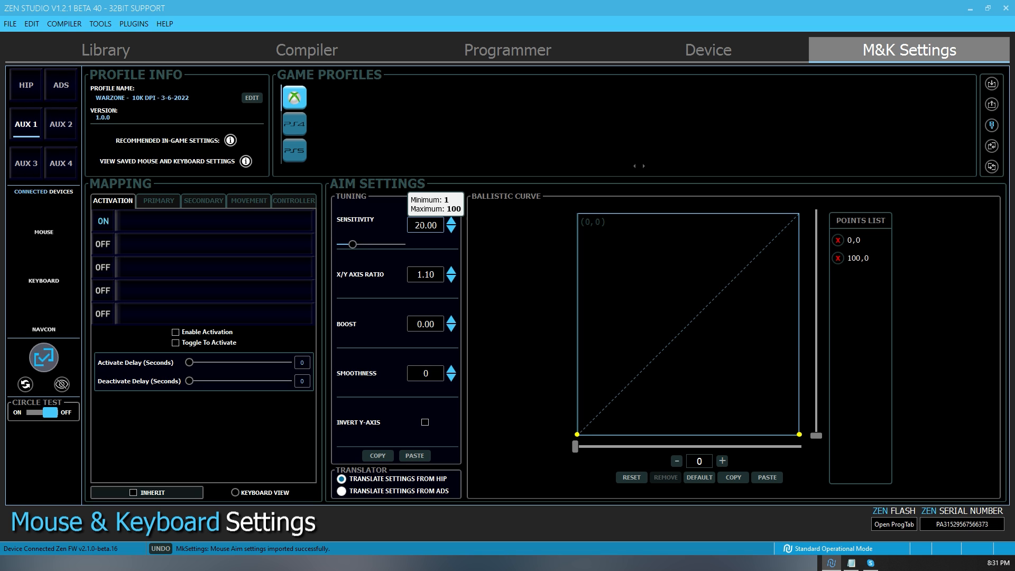
{"action": "left_click_drag", "start_coordinate": [352, 245], "coordinate": [366, 249]}
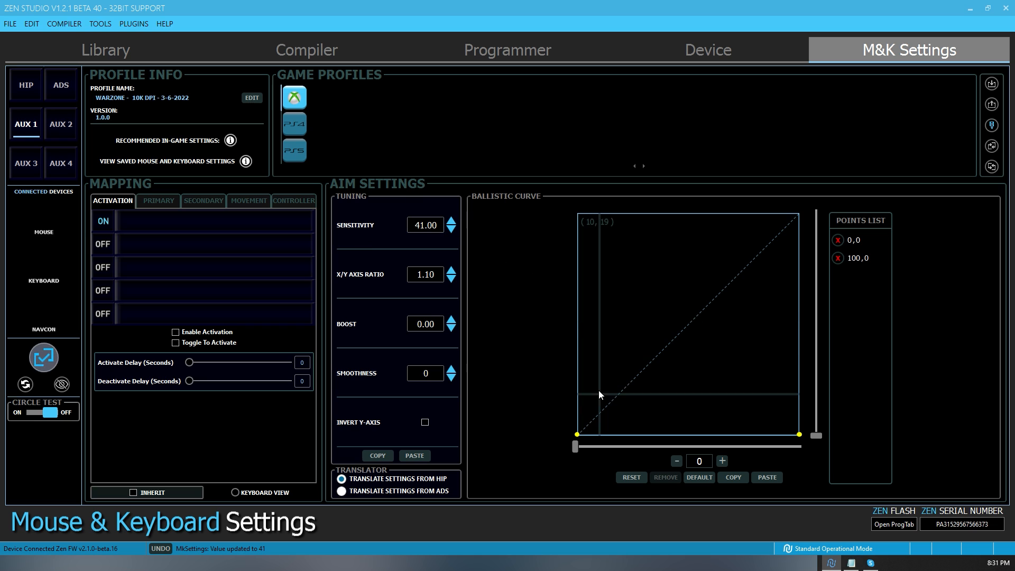
- Copy the (AUX)BALLISTIC CURVE code from the Notepad file and paste it into the AUX 1 ballistic curve in Zen Studio
{"action": "left_click", "coordinate": [851, 563]}
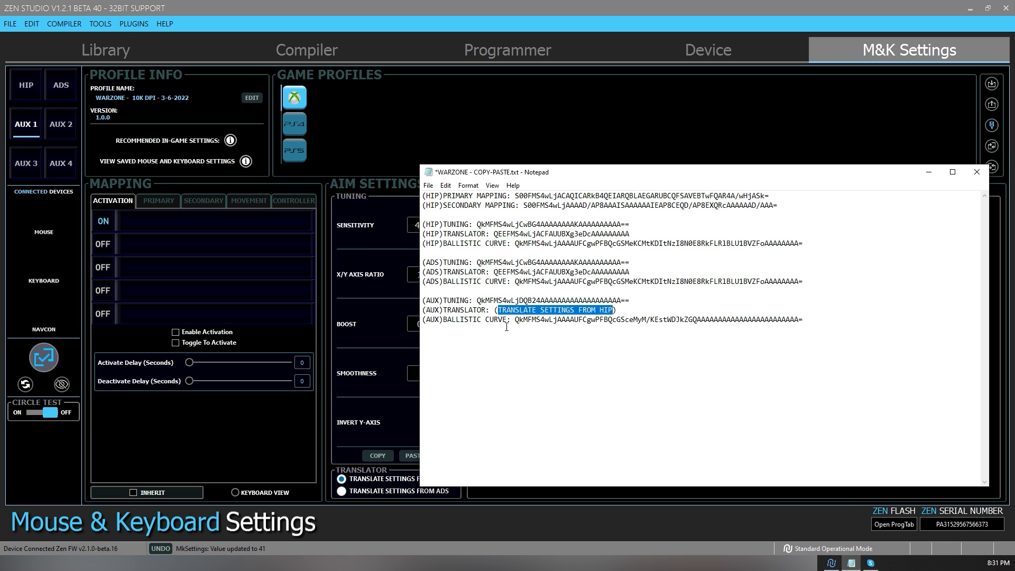
{"action": "left_click_drag", "start_coordinate": [514, 320], "coordinate": [827, 317]}
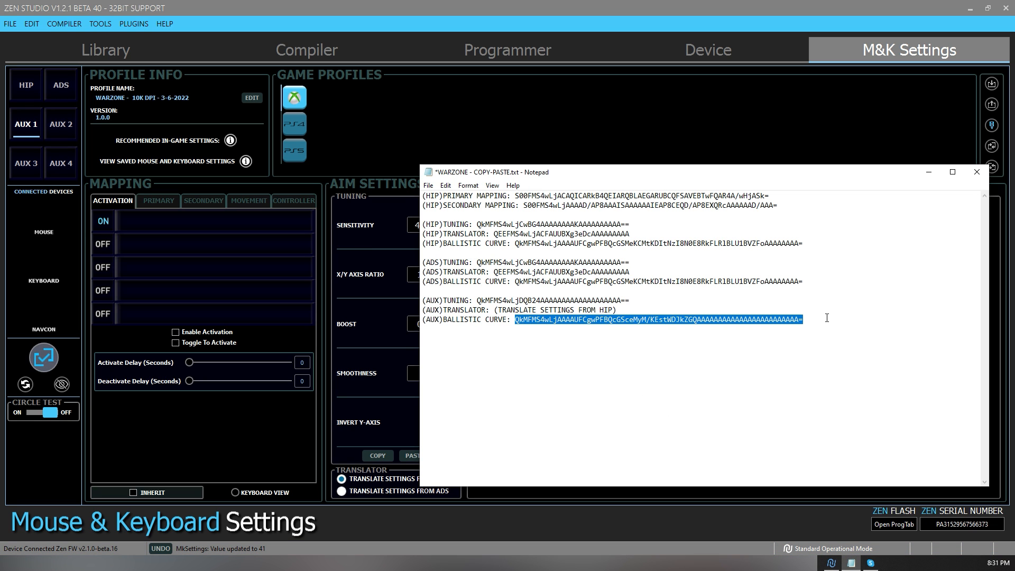
{"action": "left_click", "coordinate": [585, 511]}
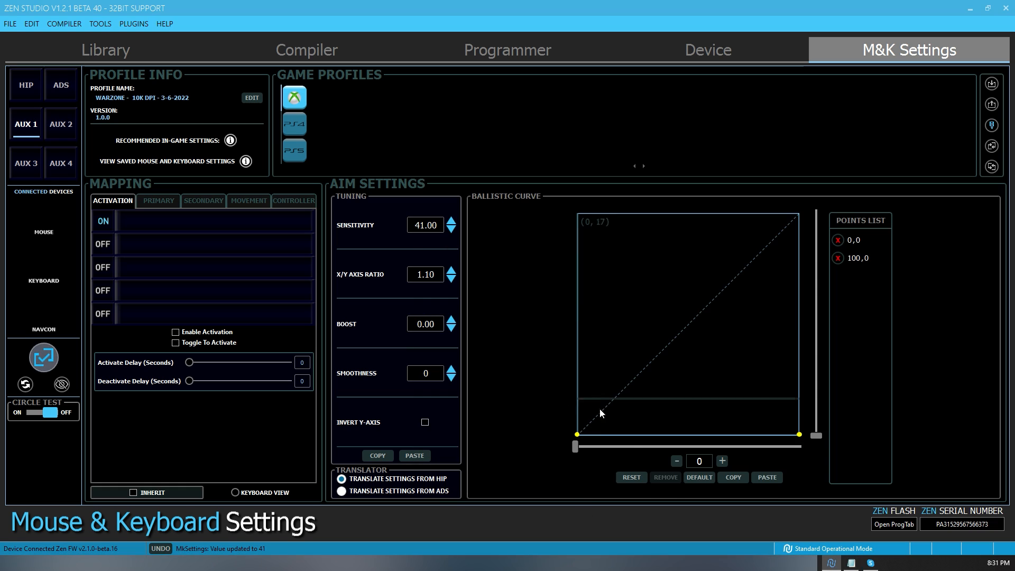
{"action": "left_click", "coordinate": [767, 478]}
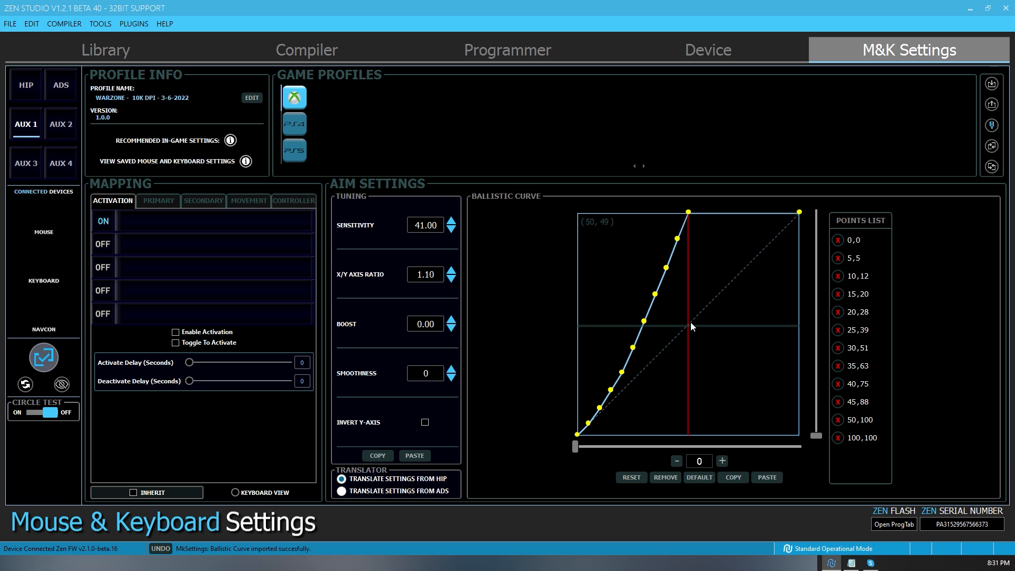
{"action": "left_click", "coordinate": [689, 211]}
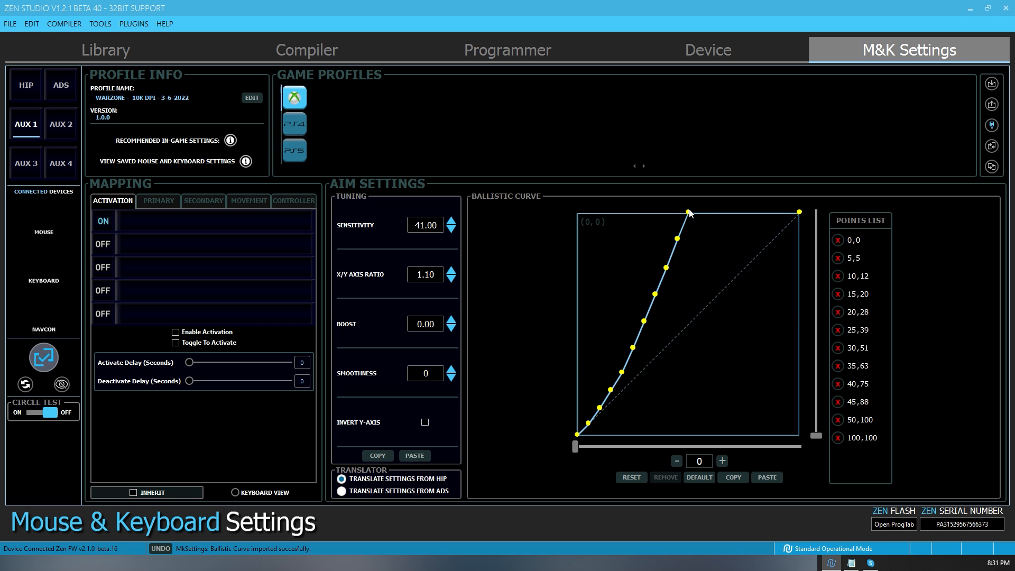
{"action": "left_click", "coordinate": [688, 212]}
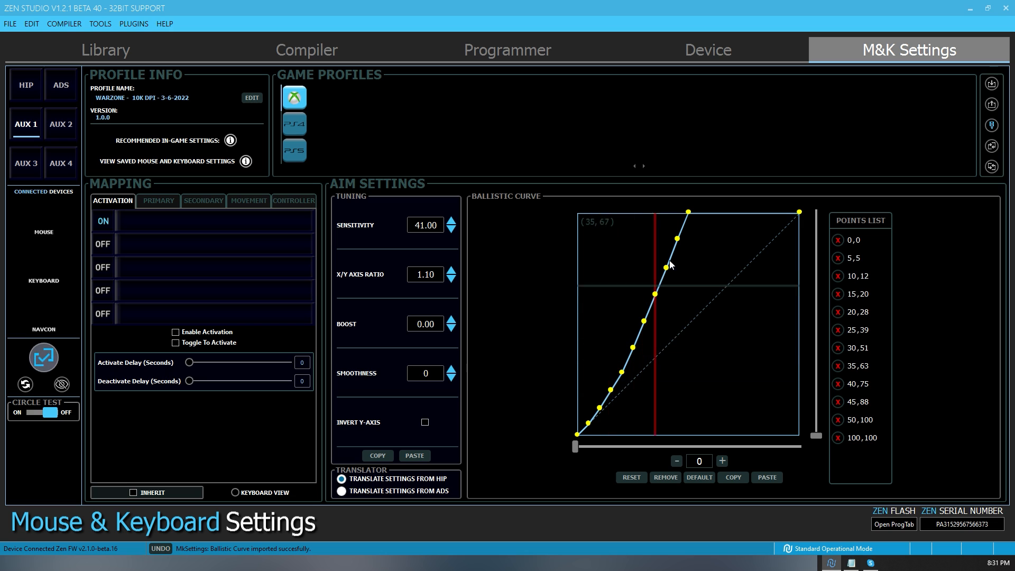
{"action": "left_click", "coordinate": [677, 238]}
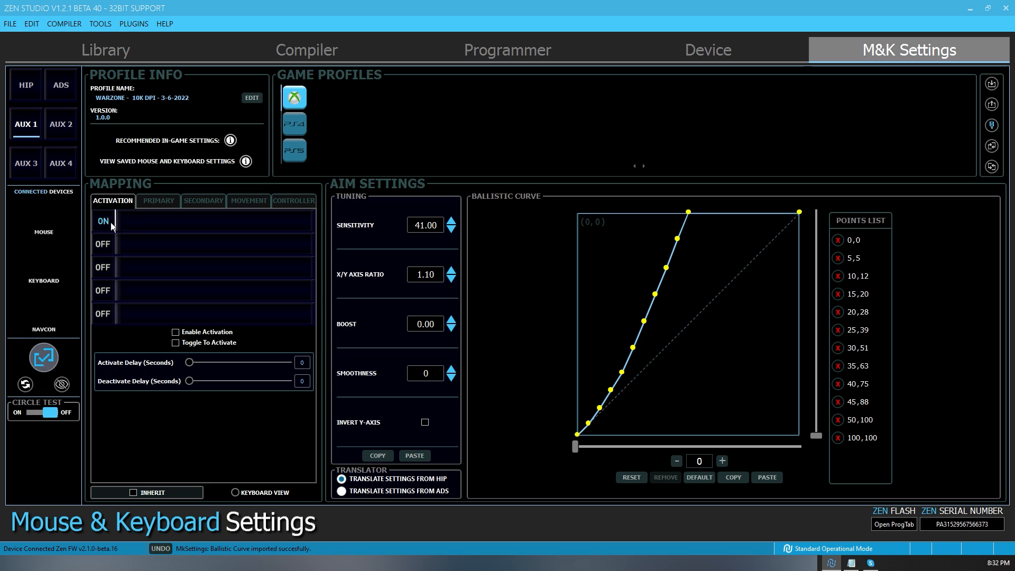
- Enable Toggle To Activate for AUX 1 and map its ON activation to the middle mouse button
{"action": "left_click", "coordinate": [175, 343]}
{"action": "left_click", "coordinate": [154, 222]}
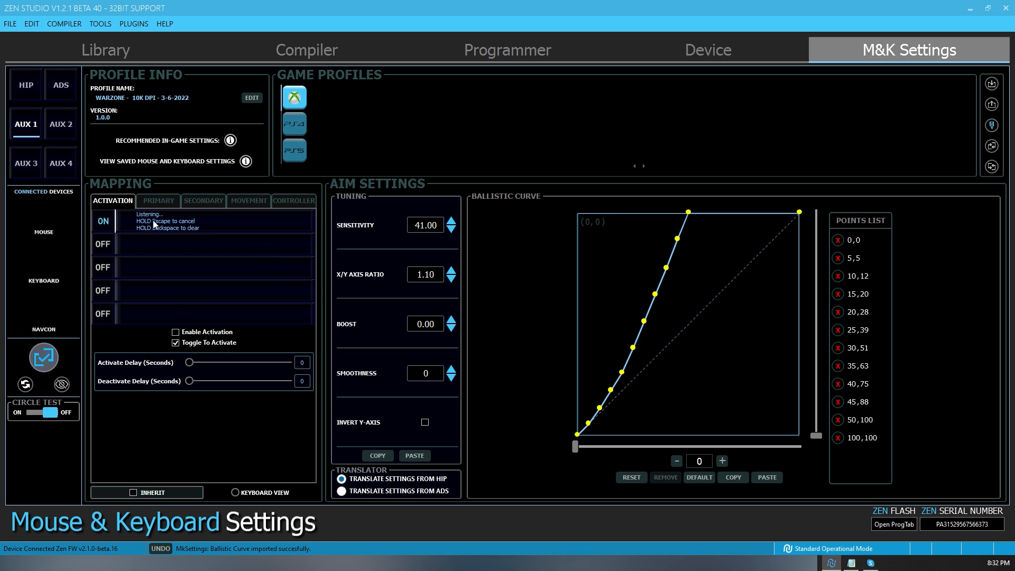
{"action": "middle_click", "coordinate": [154, 220]}
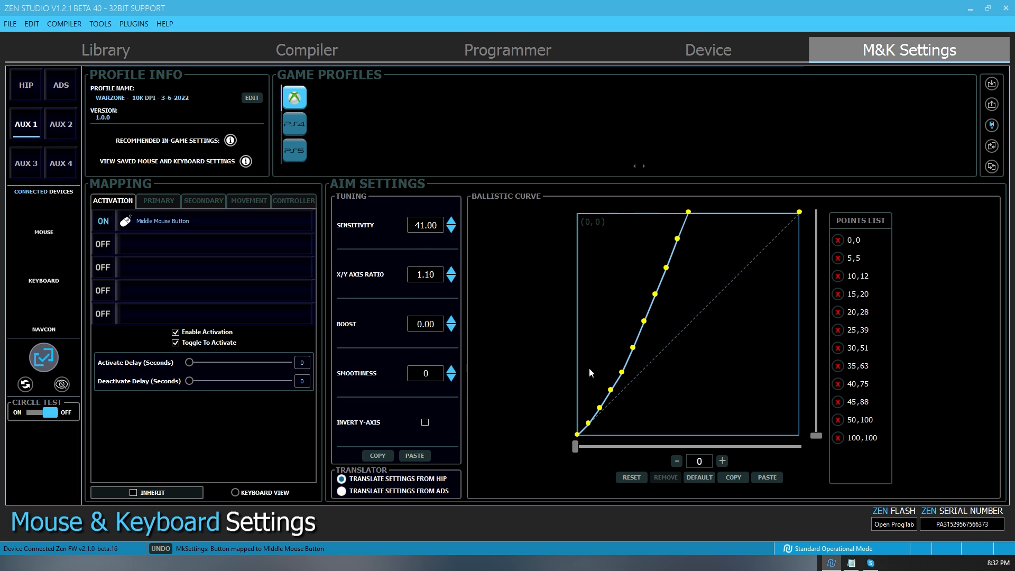
- Check the ADS aim settings and map the first OFF activation of AUX 1 to Mouse Button 4
{"action": "mouse_move", "coordinate": [421, 284]}
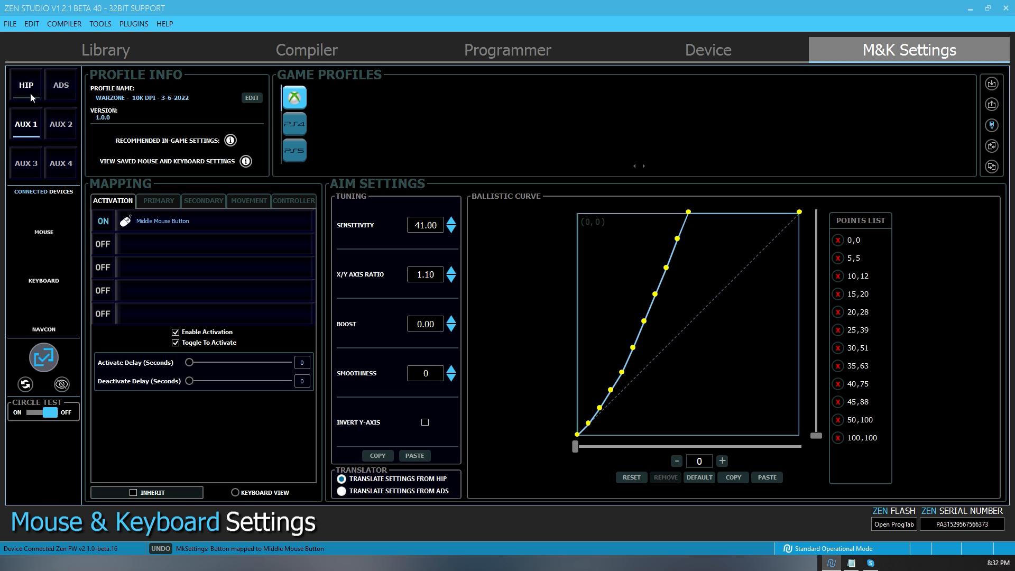
{"action": "left_click", "coordinate": [59, 91]}
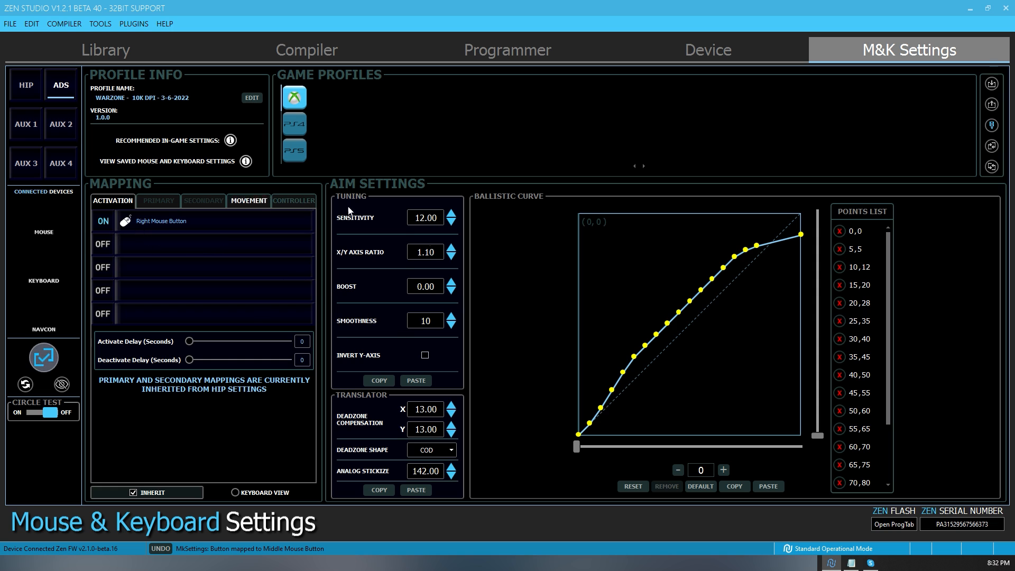
{"action": "left_click", "coordinate": [26, 124]}
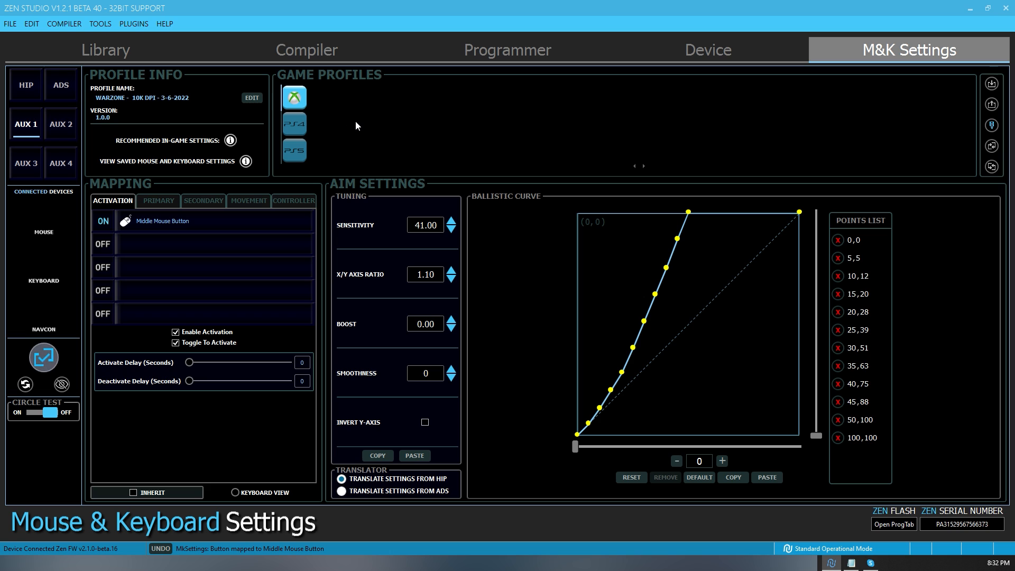
{"action": "mouse_move", "coordinate": [427, 227]}
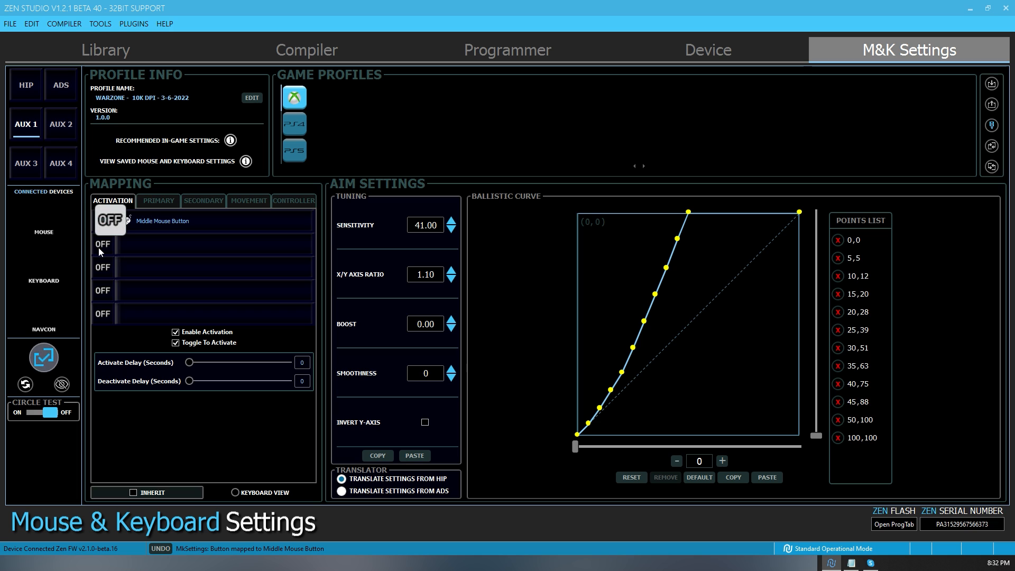
{"action": "double_click", "coordinate": [154, 246]}
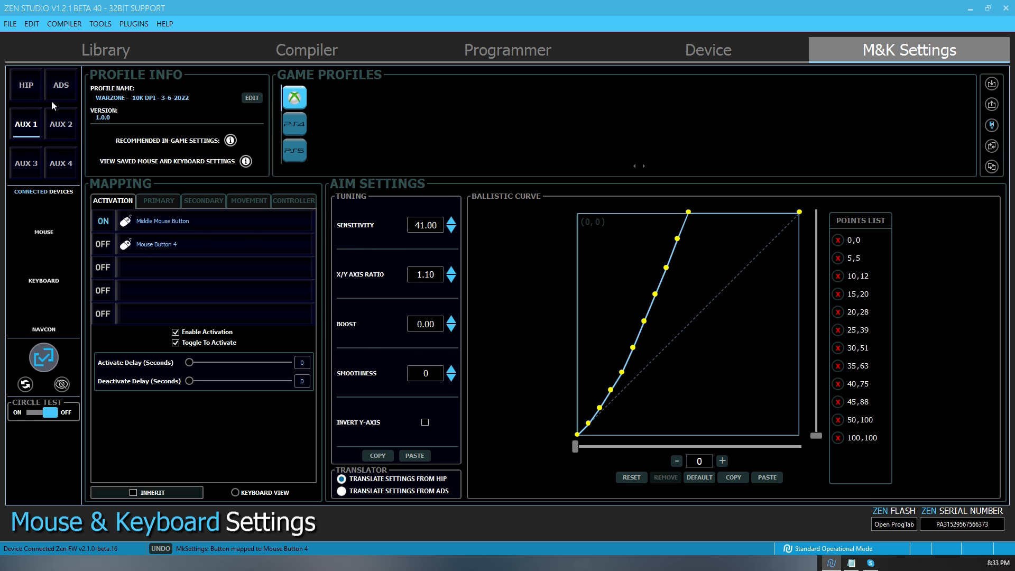
- Save the finished profile to the Zen device and export its layout as "WARZONE - 10K DPI - 3-6-2022.bin" in the COD WARZONE folder
{"action": "left_click", "coordinate": [29, 98]}
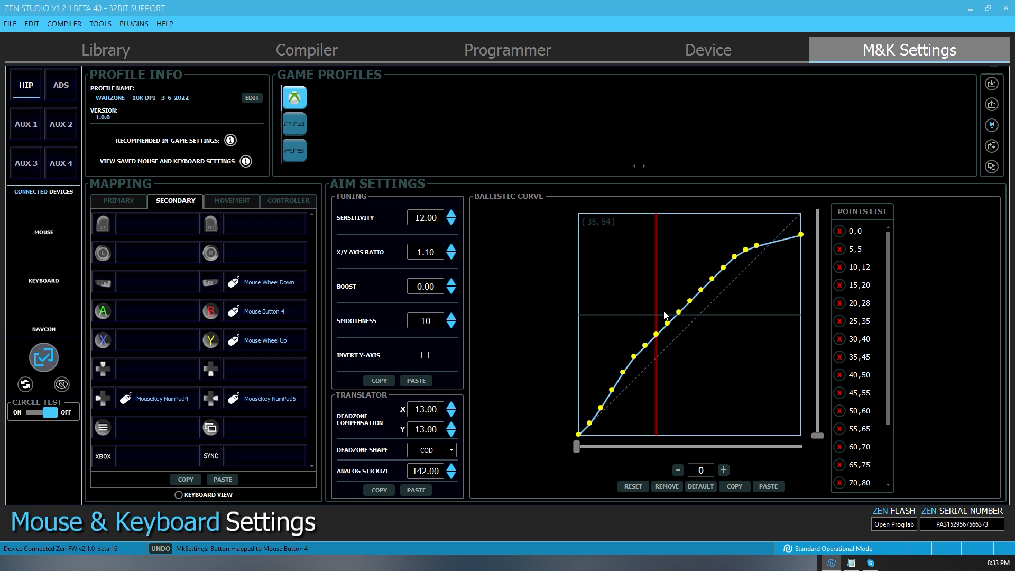
{"action": "mouse_move", "coordinate": [369, 209]}
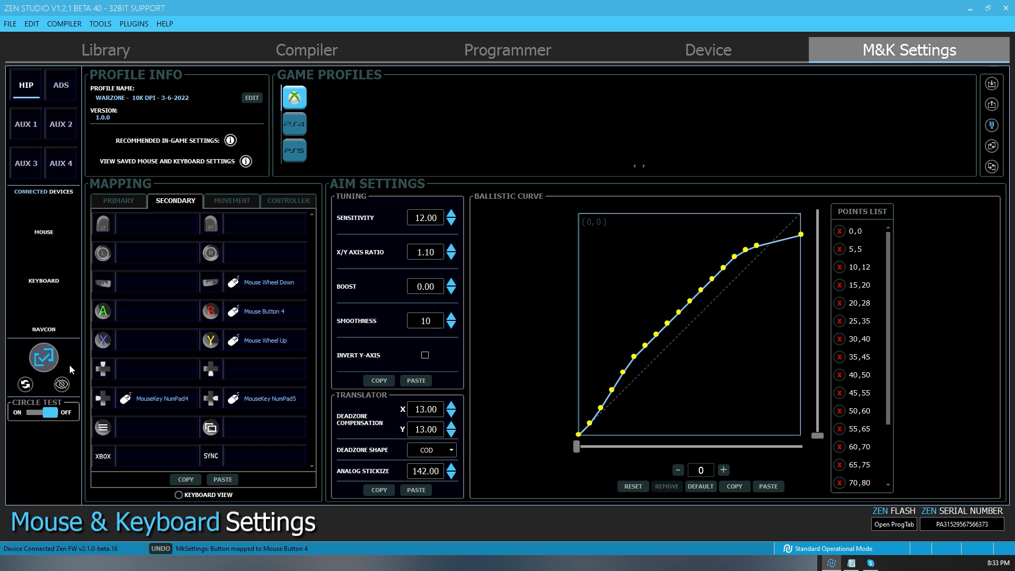
{"action": "left_click", "coordinate": [45, 358]}
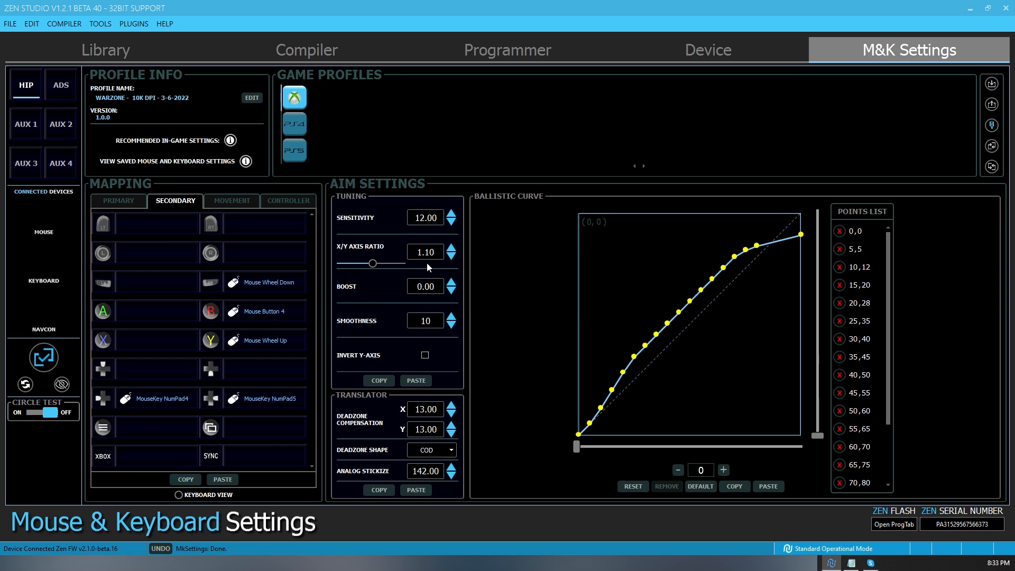
{"action": "left_click", "coordinate": [992, 104]}
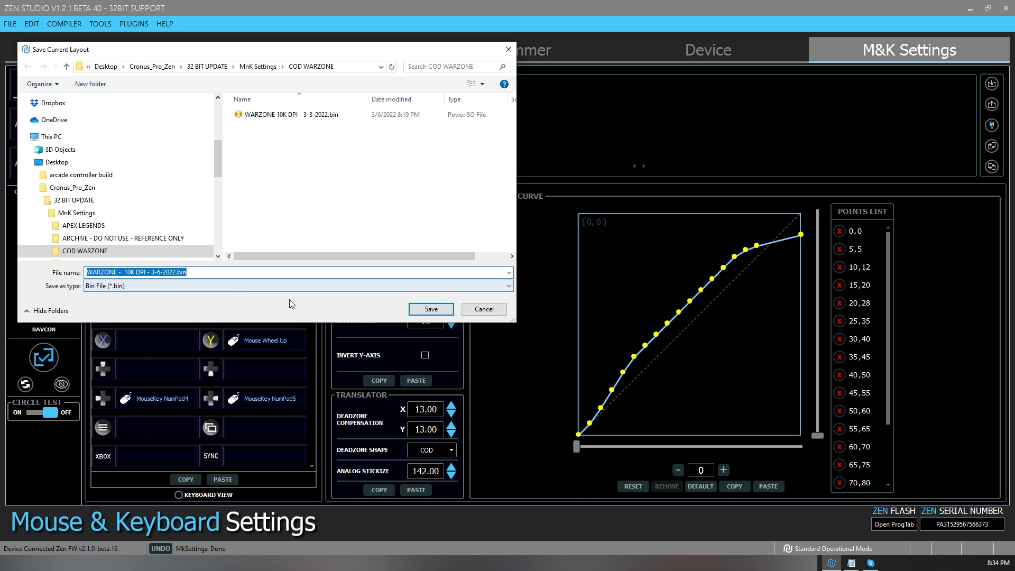
{"action": "left_click", "coordinate": [432, 309]}
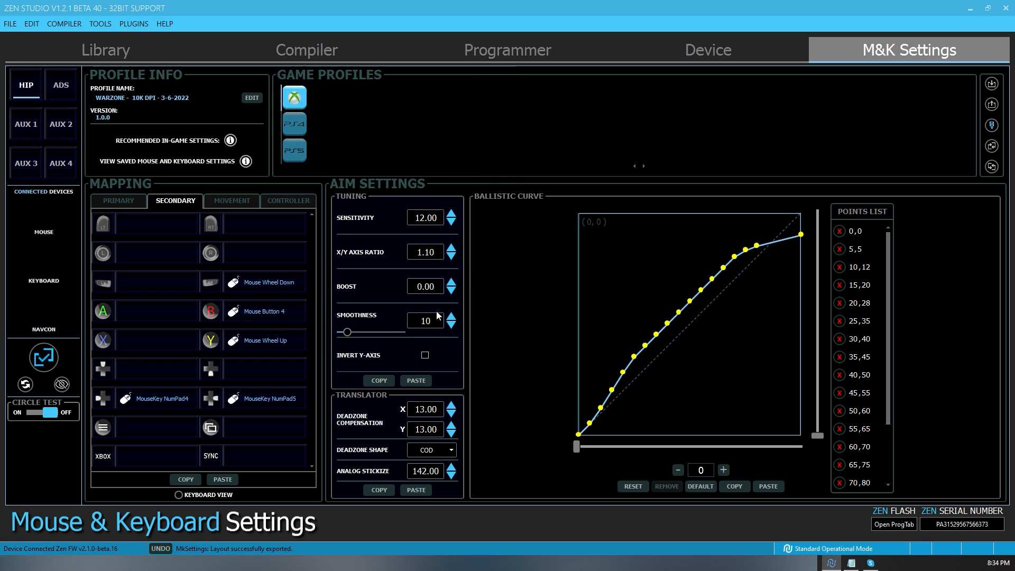
- Load the default profile and test the exported layout by importing "WARZONE - 10K DPI - 3-6-2022.bin" from the COD WARZONE folder
{"action": "left_click", "coordinate": [993, 167]}
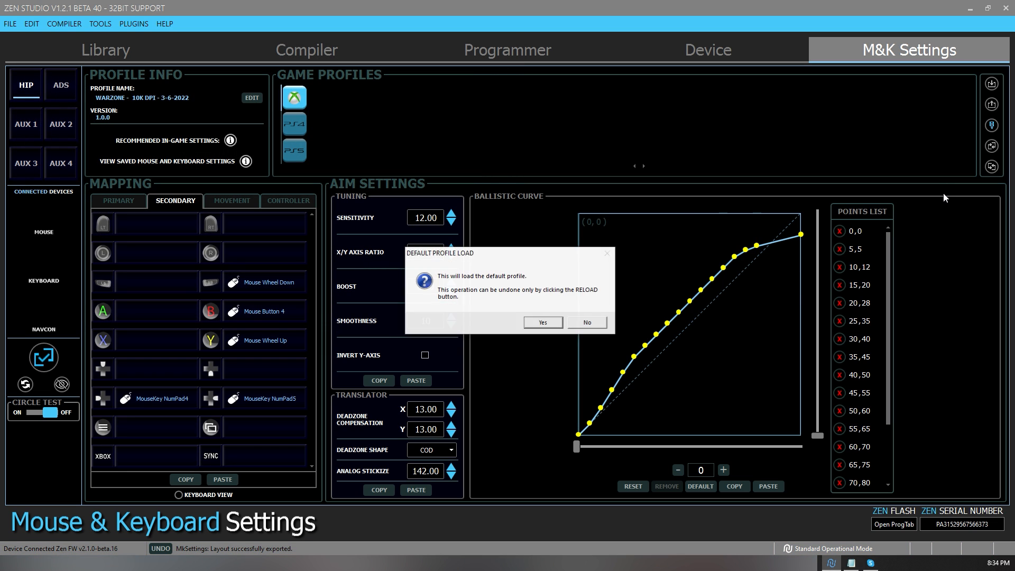
{"action": "left_click", "coordinate": [544, 323]}
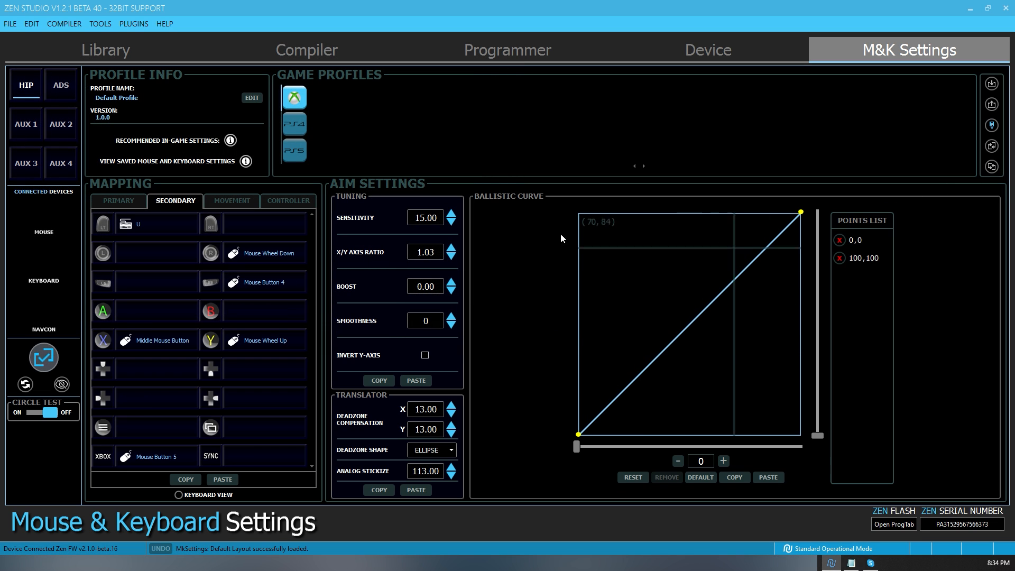
{"action": "left_click", "coordinate": [991, 84]}
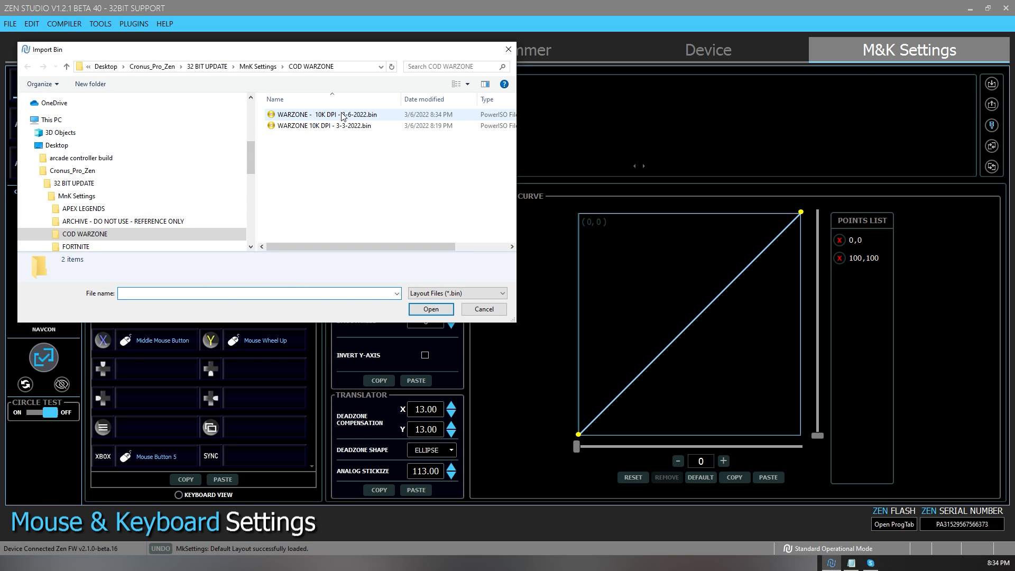
{"action": "left_click", "coordinate": [295, 116]}
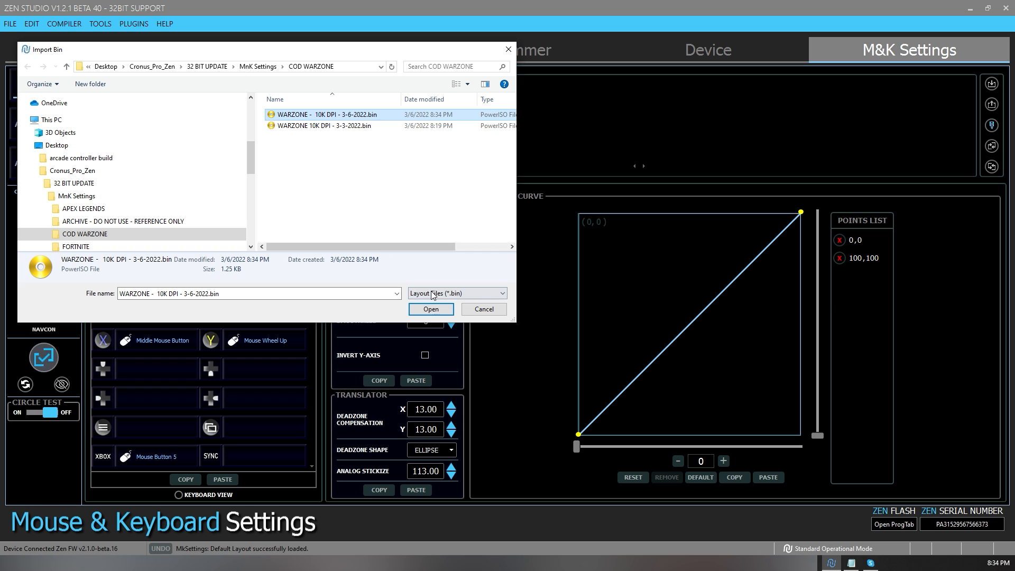
{"action": "left_click", "coordinate": [431, 309]}
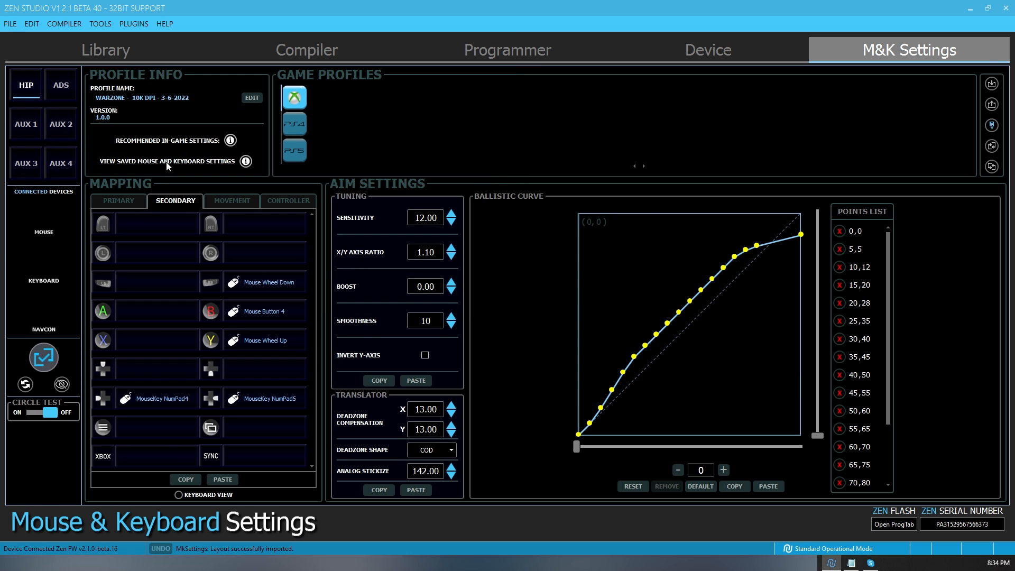
{"action": "left_click", "coordinate": [67, 91]}
{"action": "left_click", "coordinate": [19, 130]}
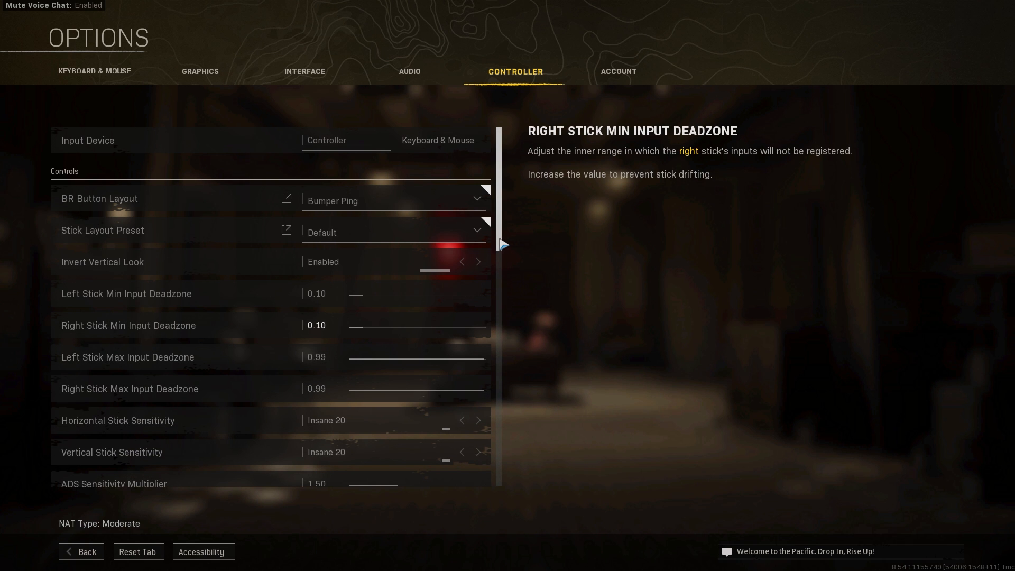
- Switch to Warzone and examine the stick sensitivity, ADS multiplier, aim response curve and aim assist settings in the controller options
{"action": "scroll", "coordinate": [502, 244], "scroll_direction": "down", "scroll_amount": 5}
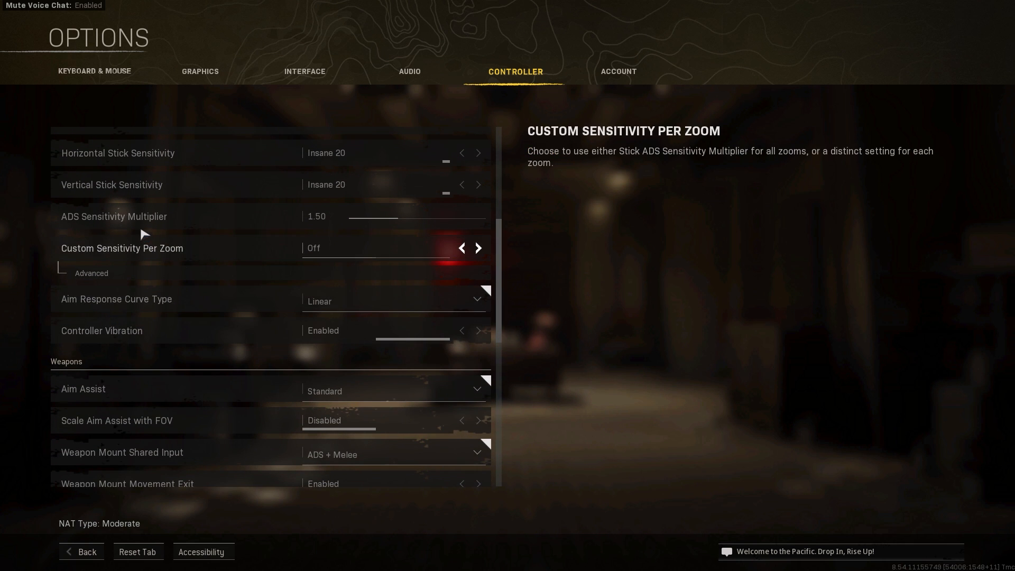